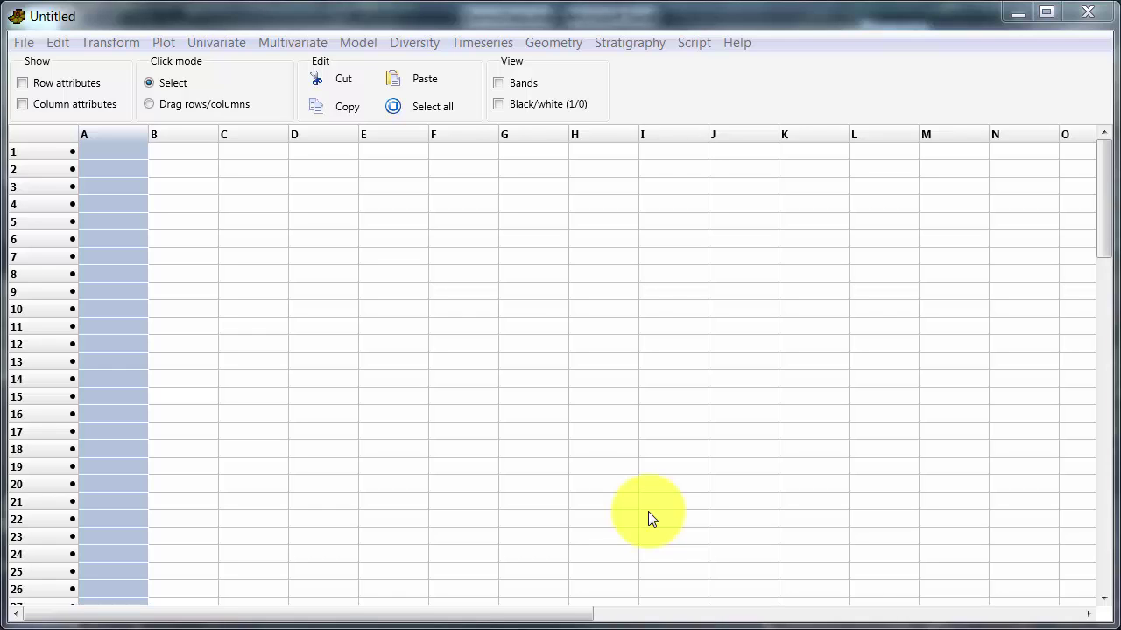
- Show PAST's About box for version 3.09 and move it to the centre of the window
click(20, 43)
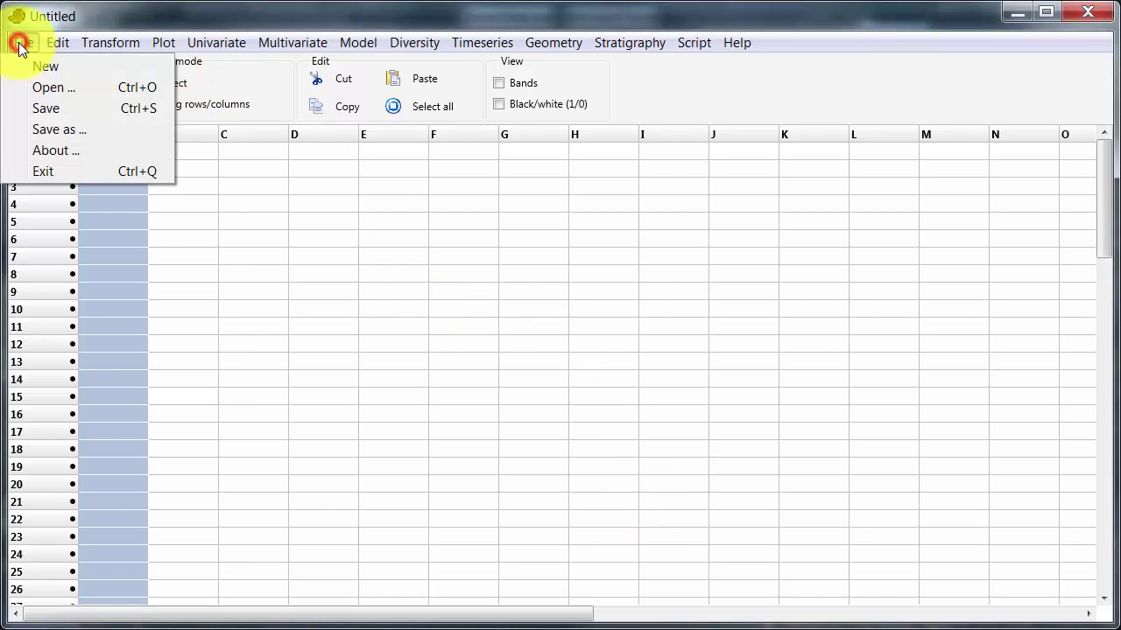
click(50, 154)
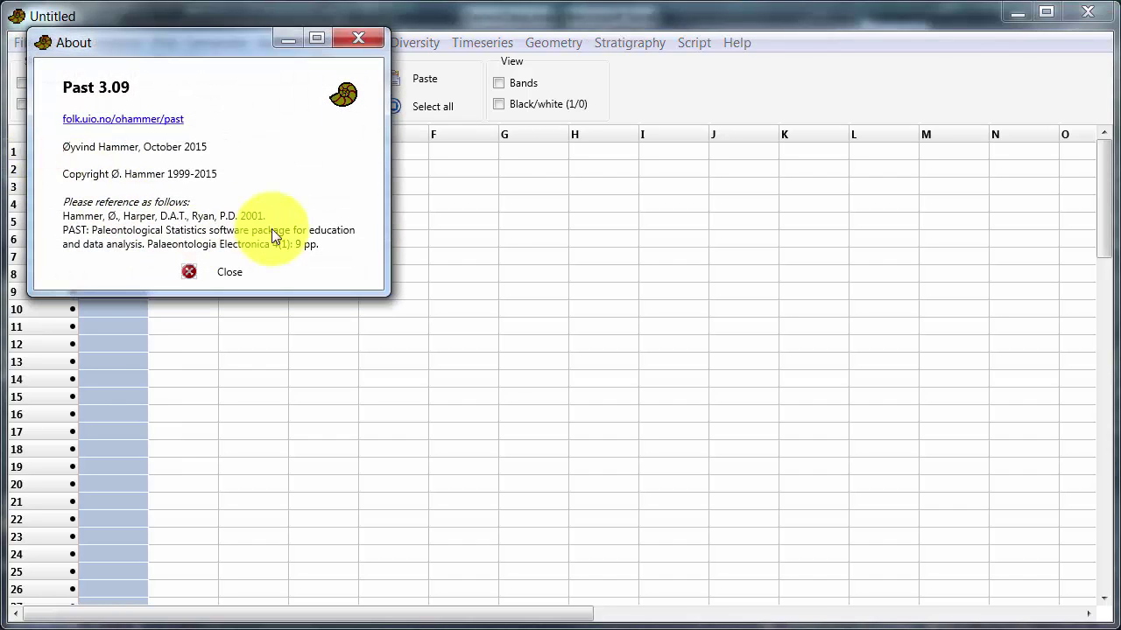
drag(228, 43, 506, 179)
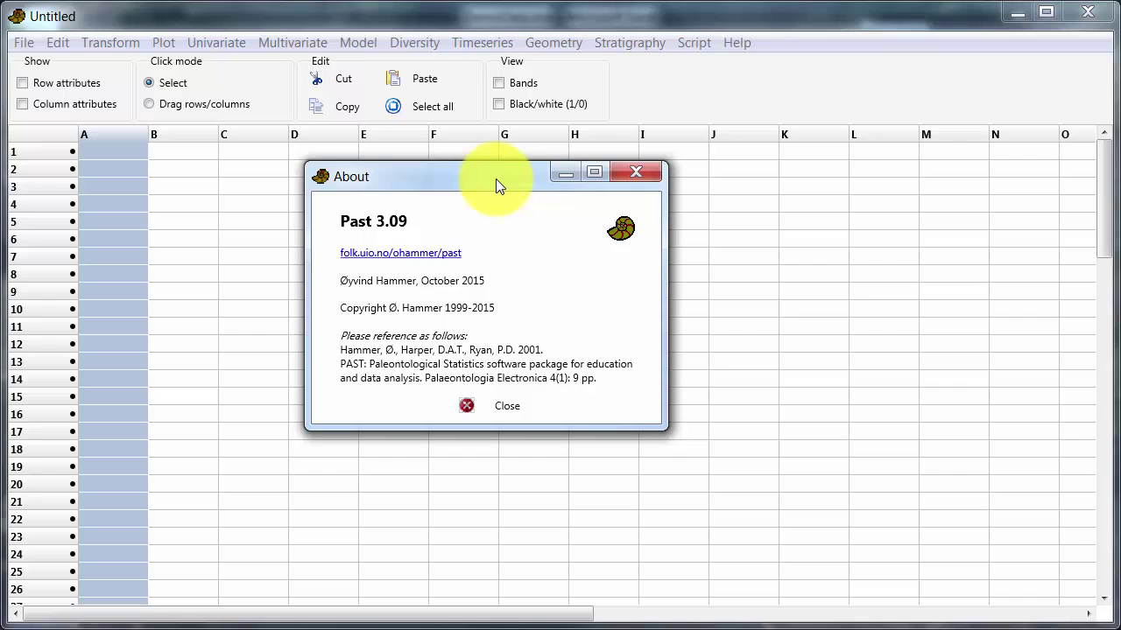
- Close About, switch Click mode to Drag rows/columns and back to Select, and enable column and row attributes
click(639, 171)
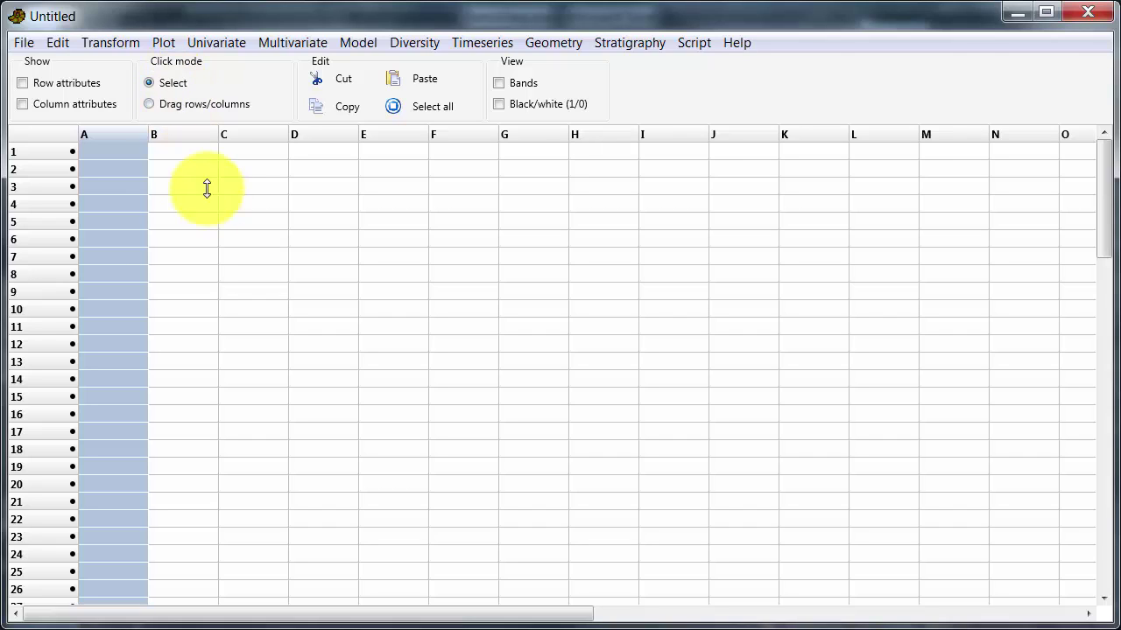
click(176, 104)
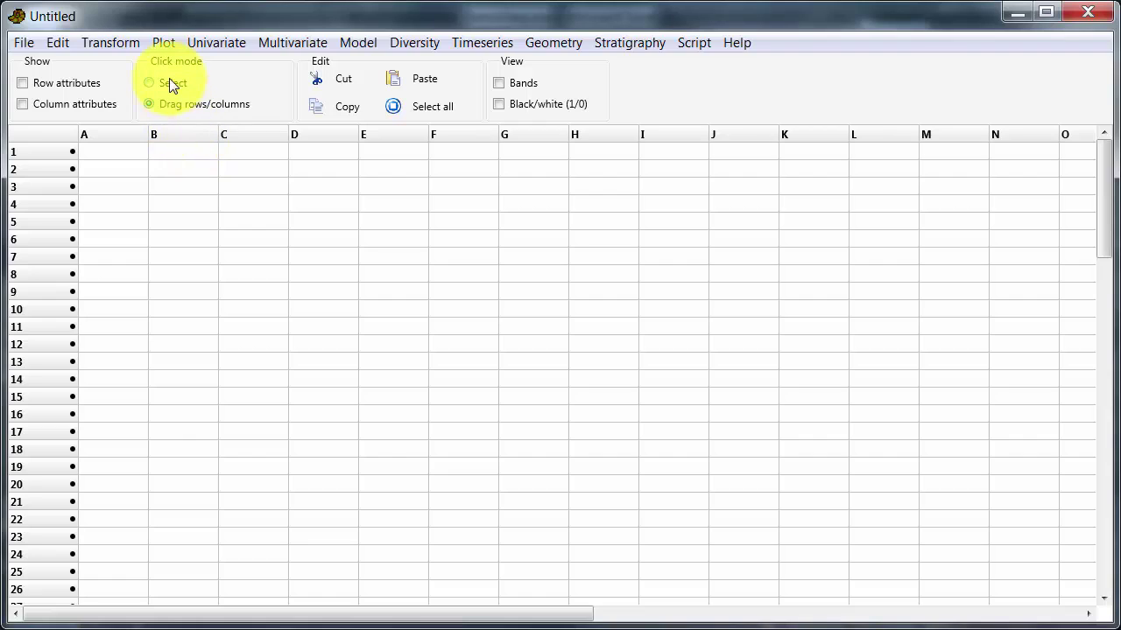
click(170, 81)
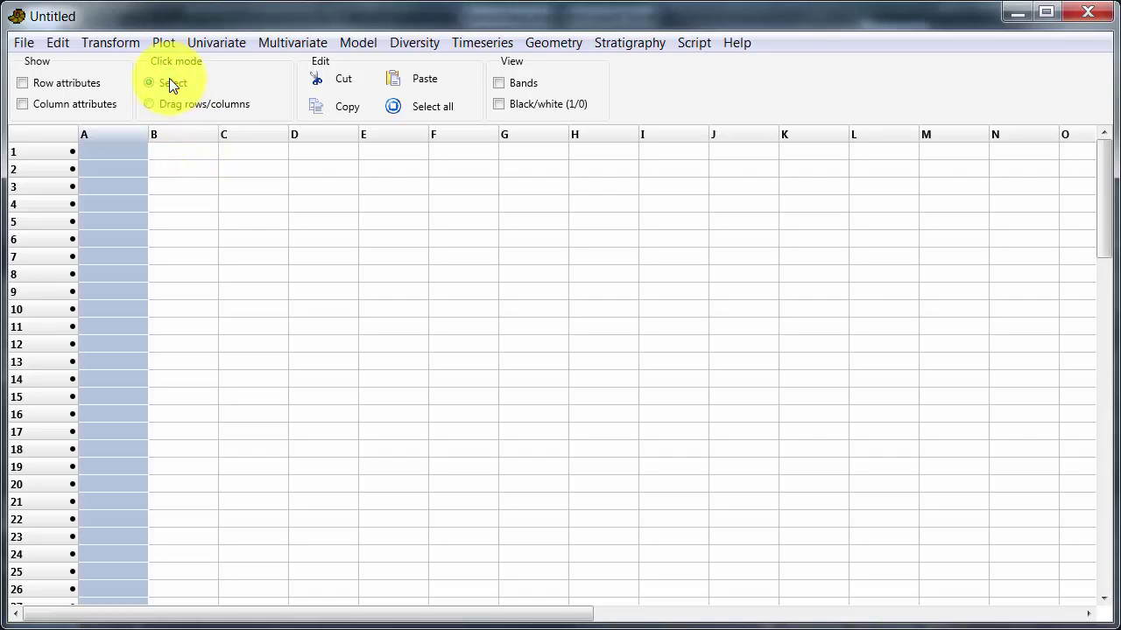
click(73, 103)
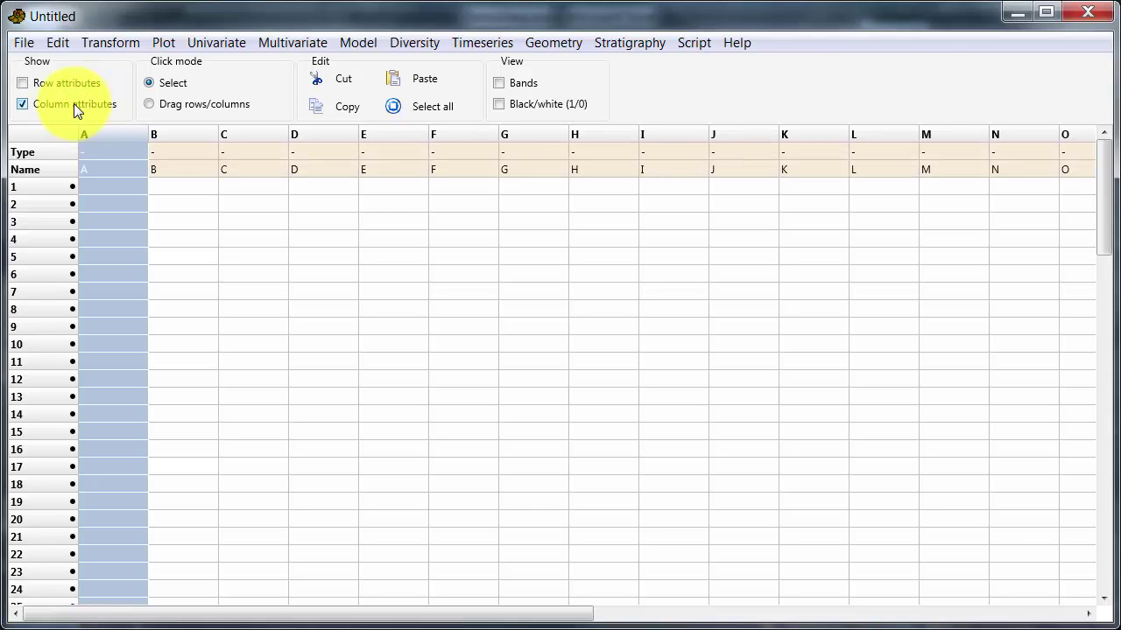
click(75, 83)
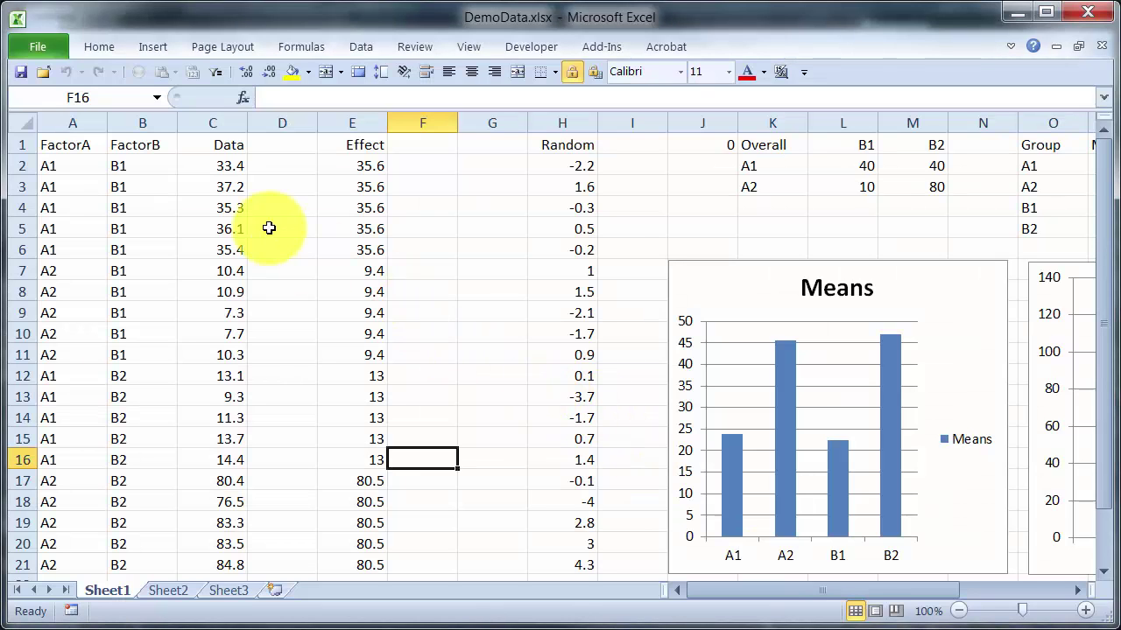
- Copy A1:C21 (FactorA, FactorB, Data) from DemoData.xlsx and return to PAST
drag(74, 145, 220, 501)
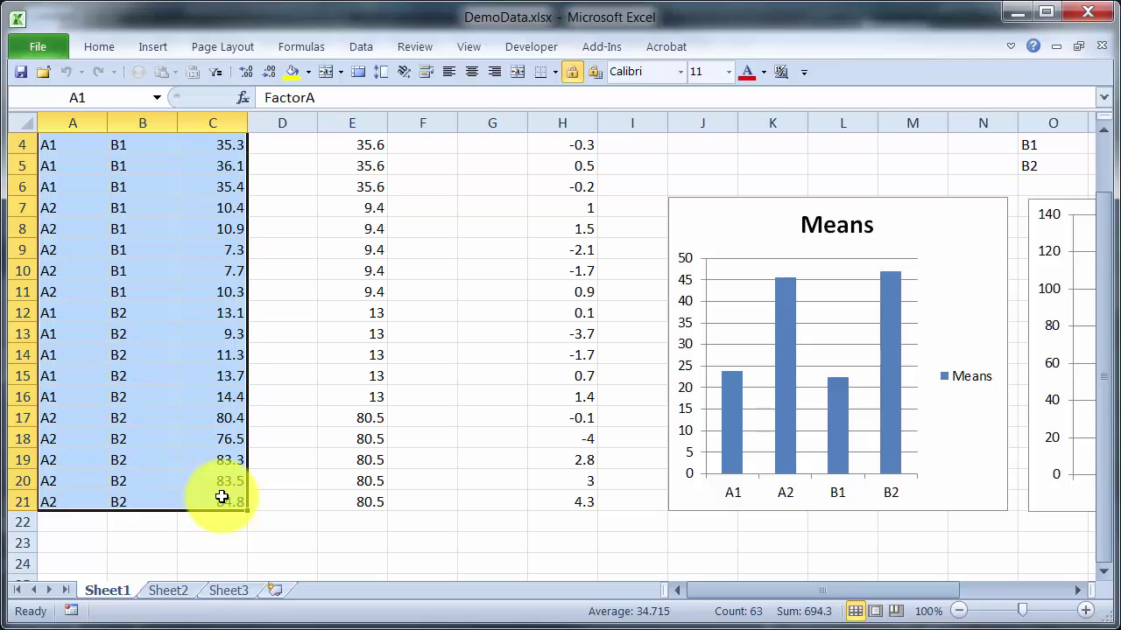
key(ctrl+c)
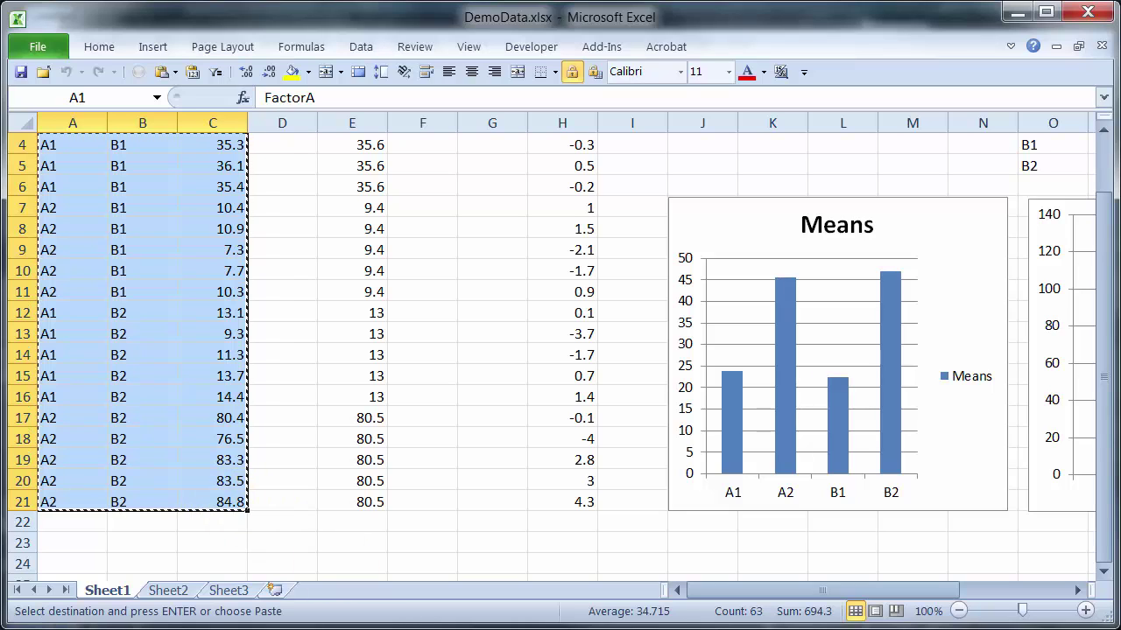
key(alt+Tab)
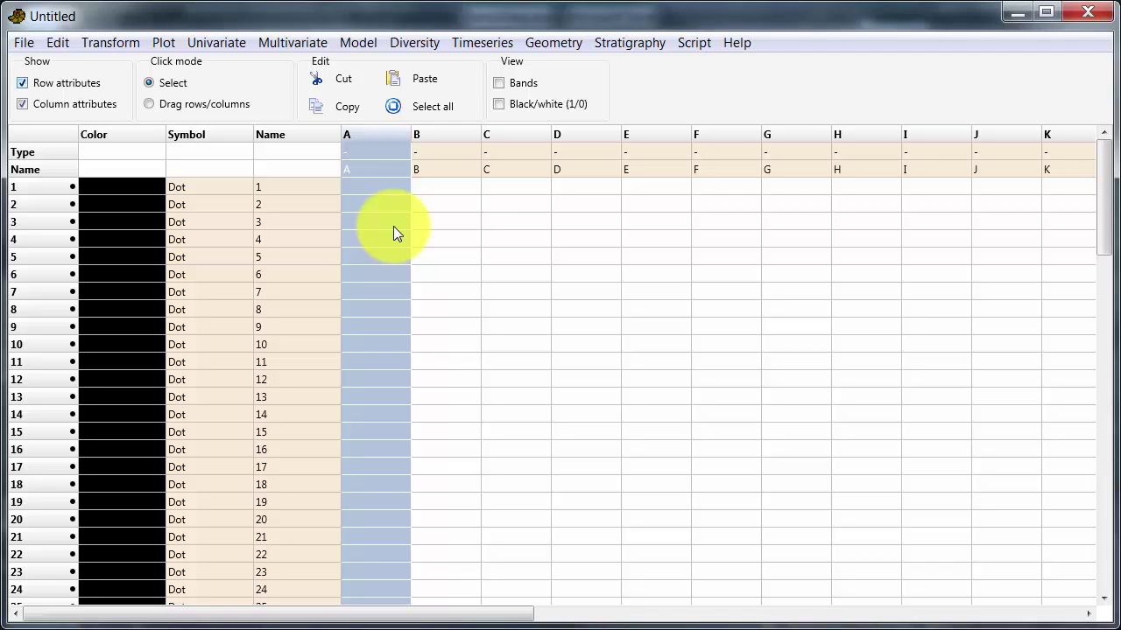
- Paste the copied table into the grid starting at column A's Name cell
click(379, 170)
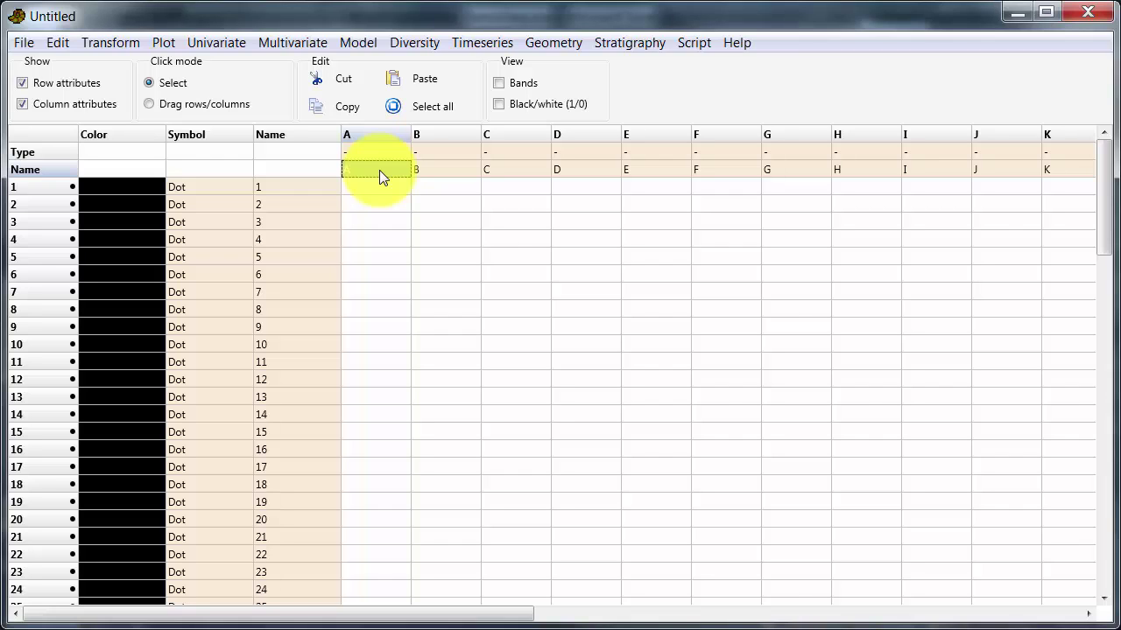
click(401, 71)
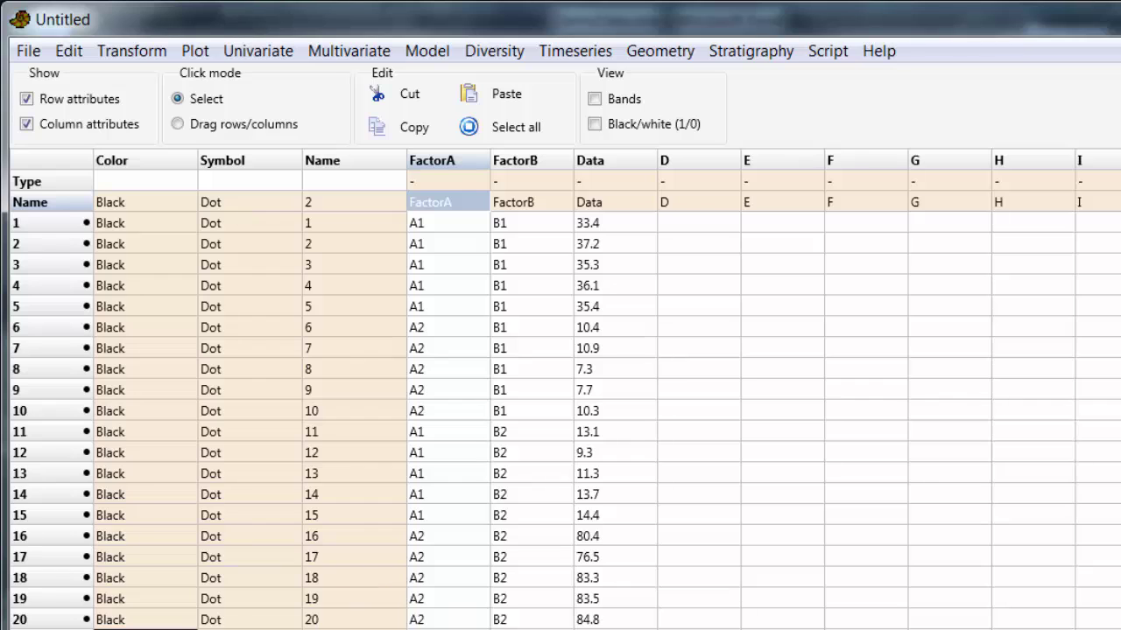
key(alt+Tab)
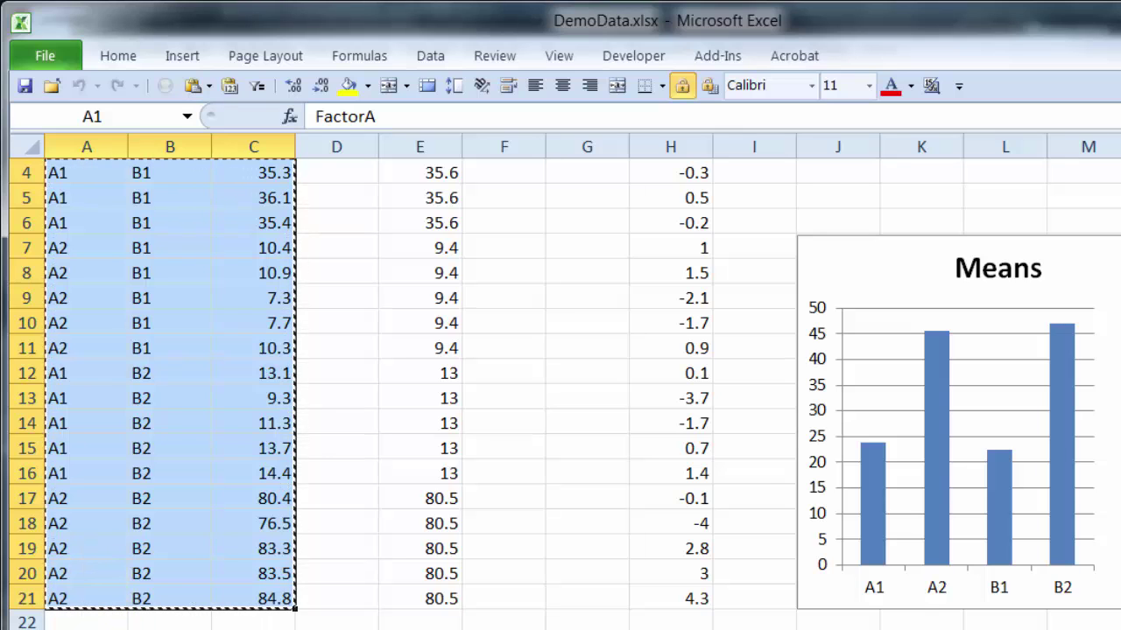
key(alt+Tab)
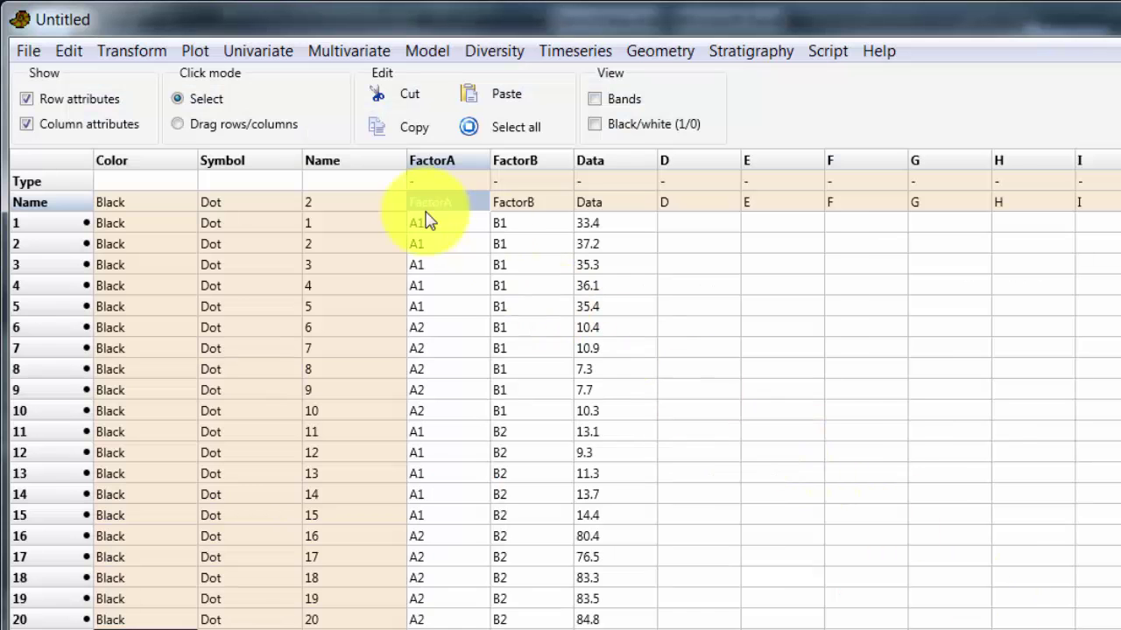
click(370, 210)
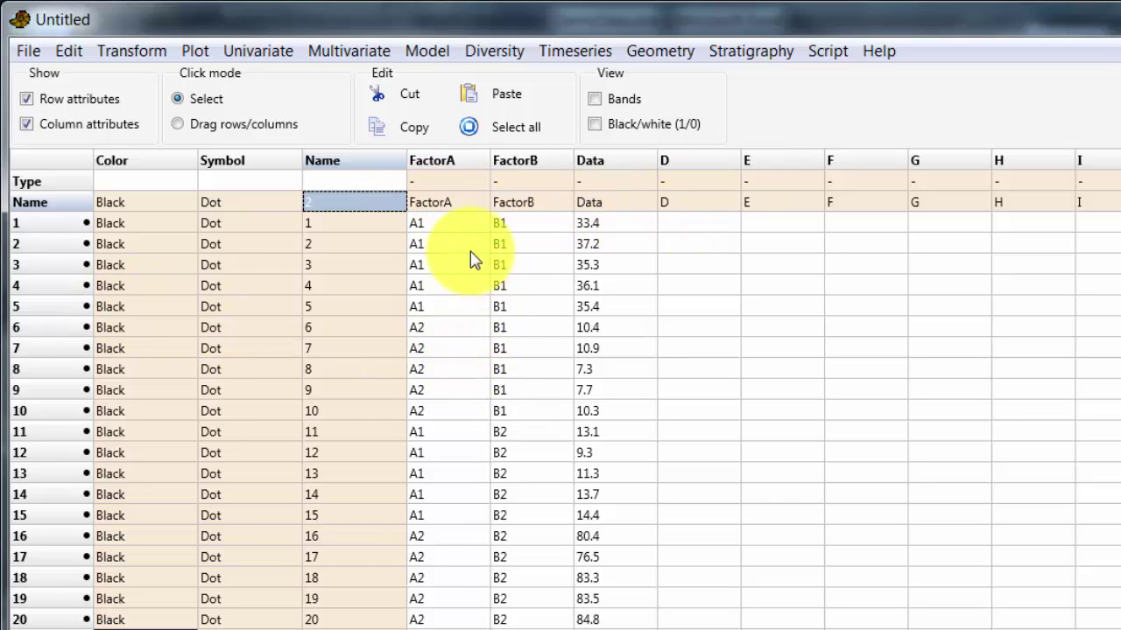
- Set the FactorA column's type to Group
click(461, 203)
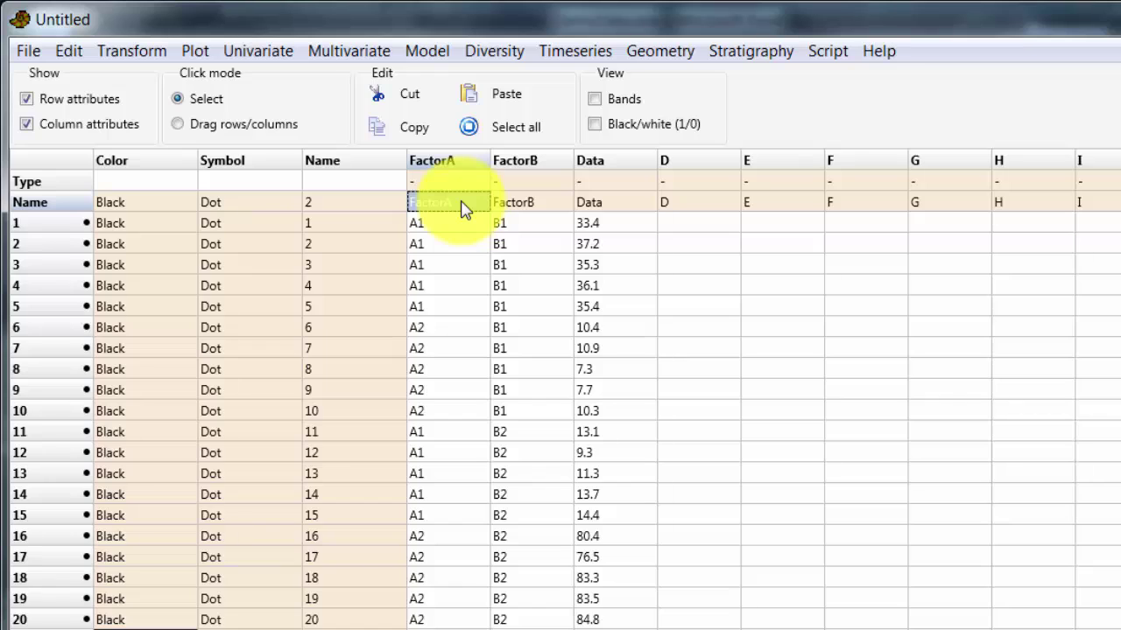
click(461, 179)
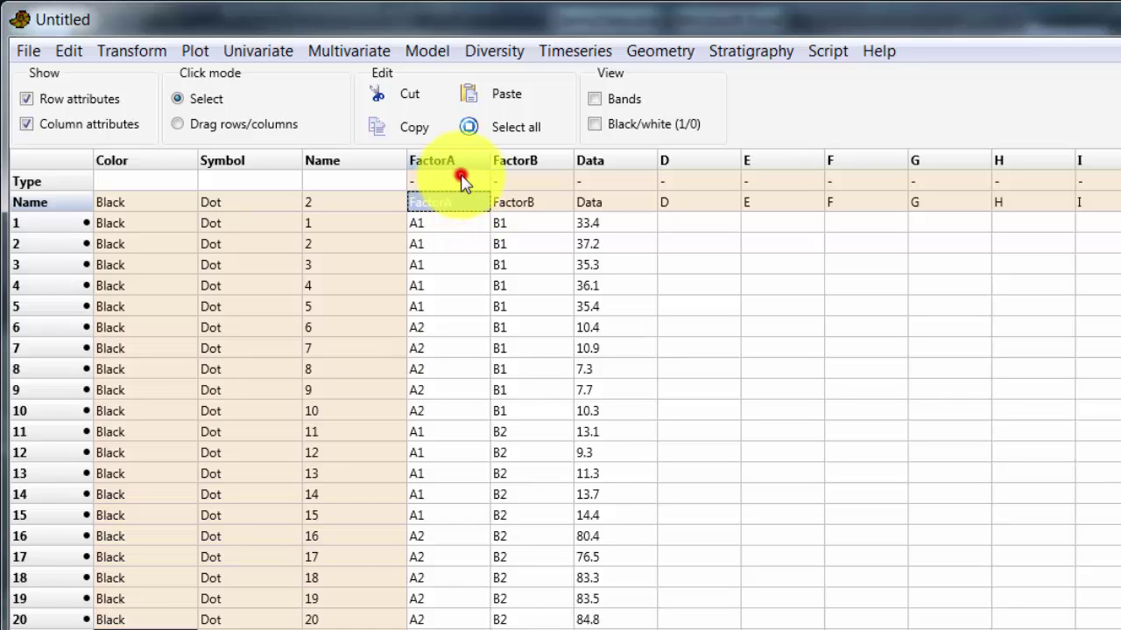
click(461, 180)
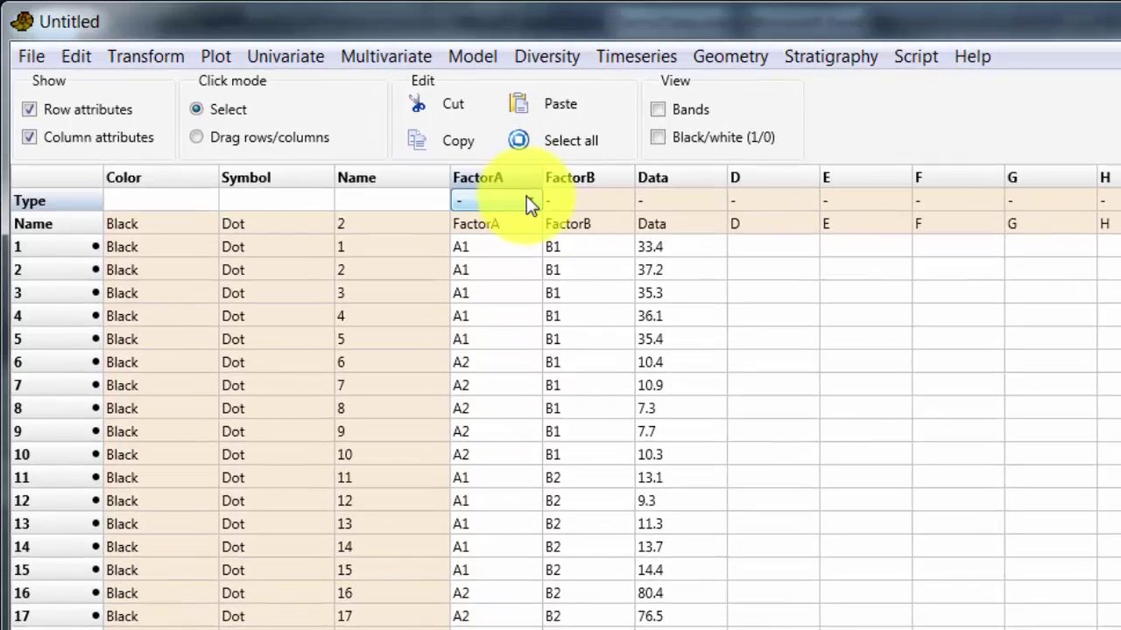
click(477, 179)
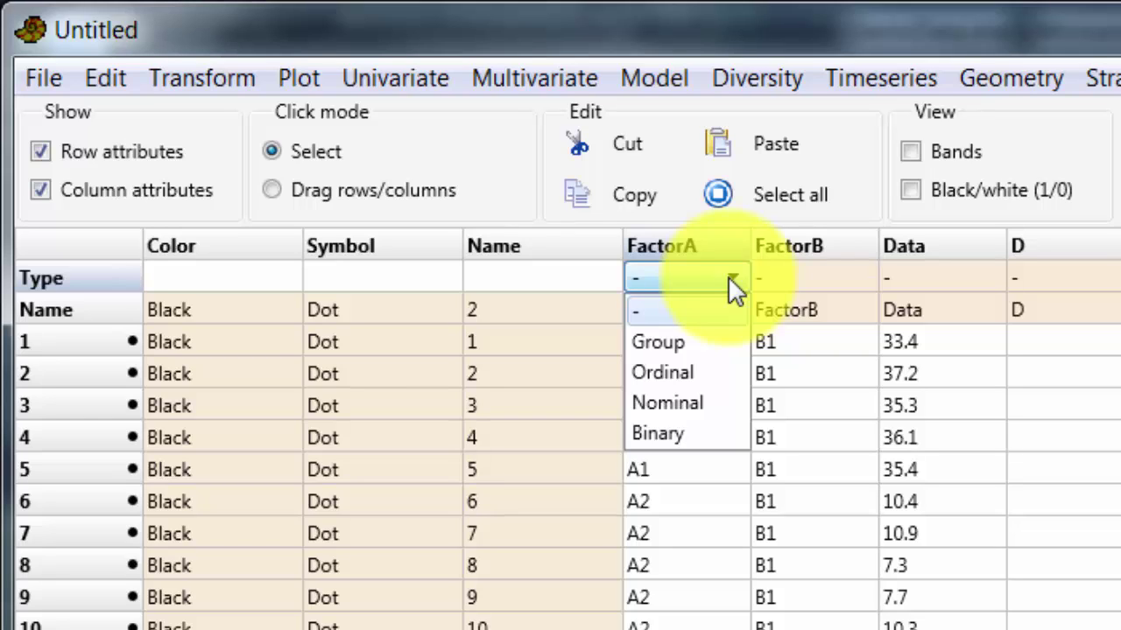
click(714, 349)
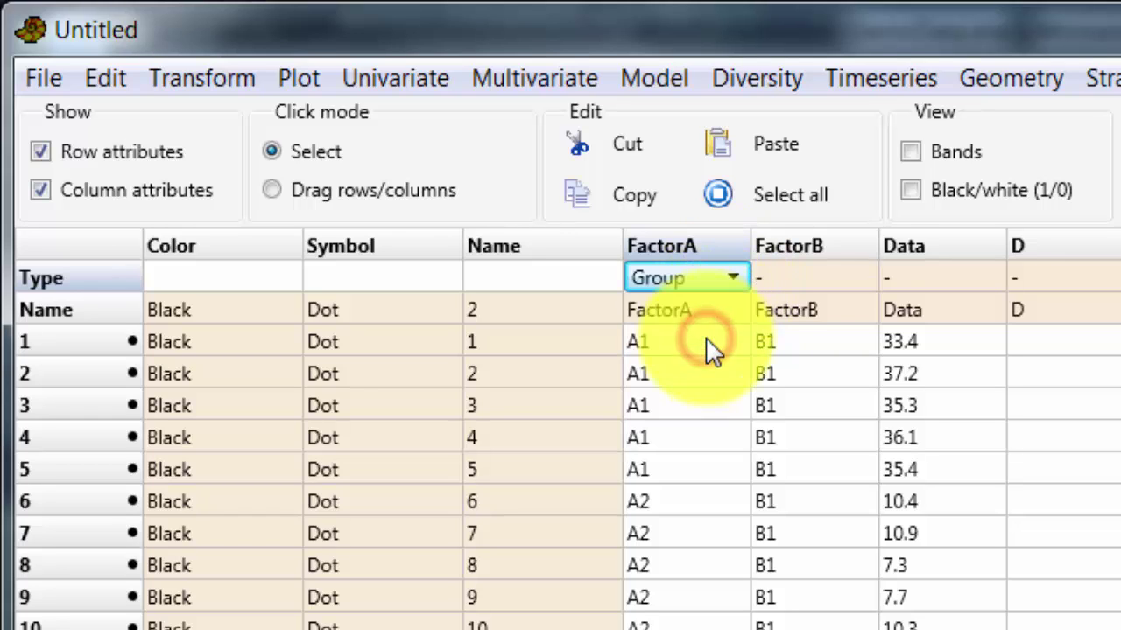
- Set the FactorB column's type to Group
click(865, 248)
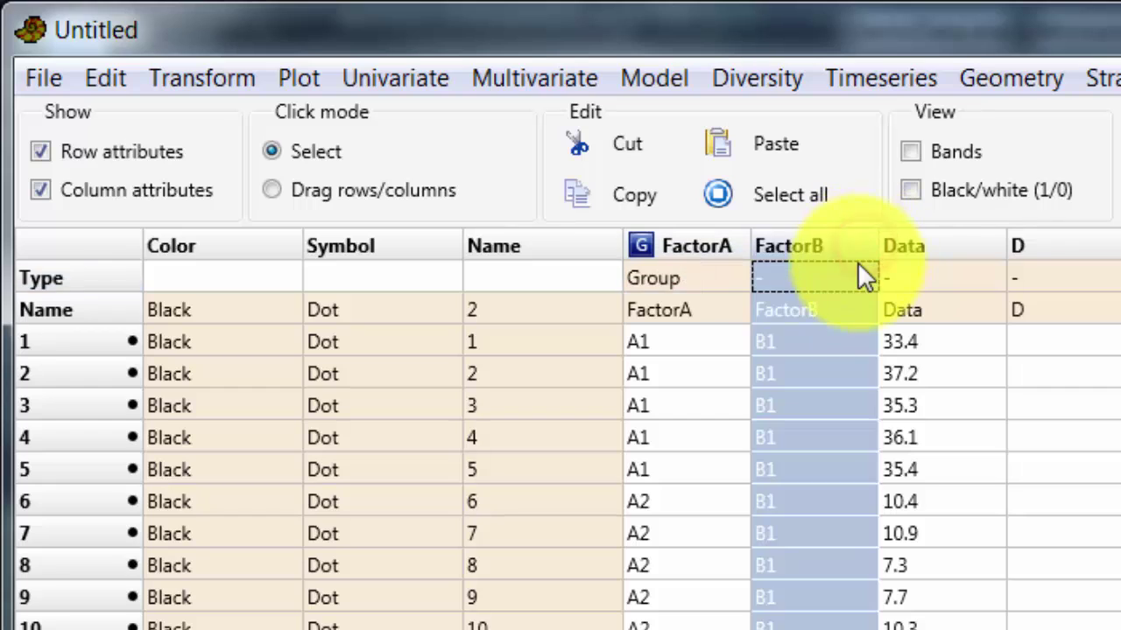
click(823, 277)
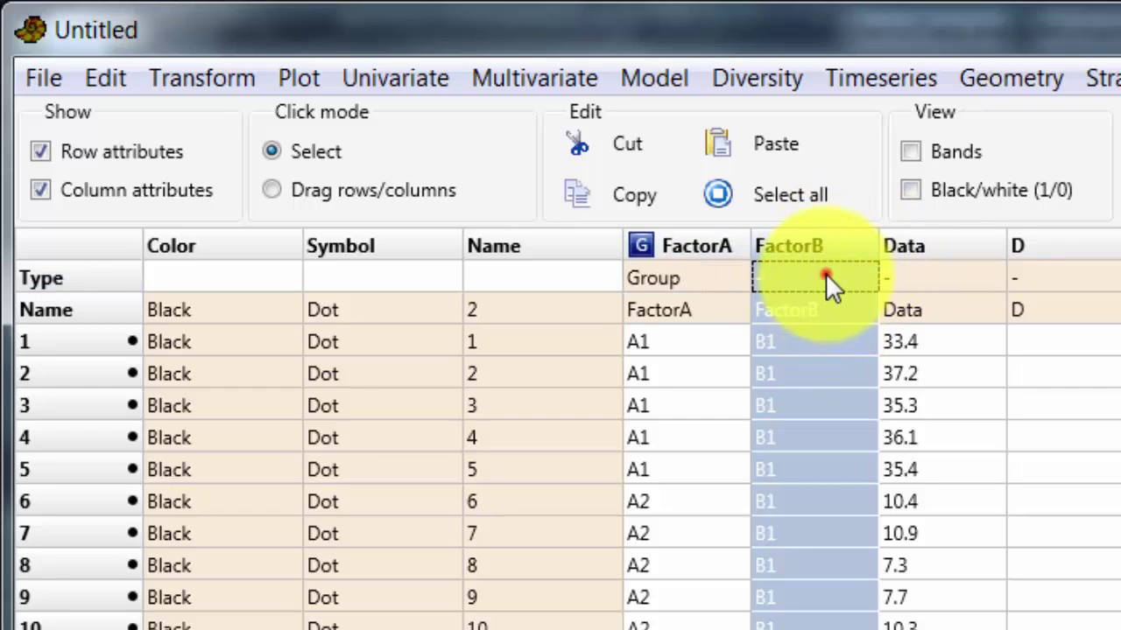
click(865, 278)
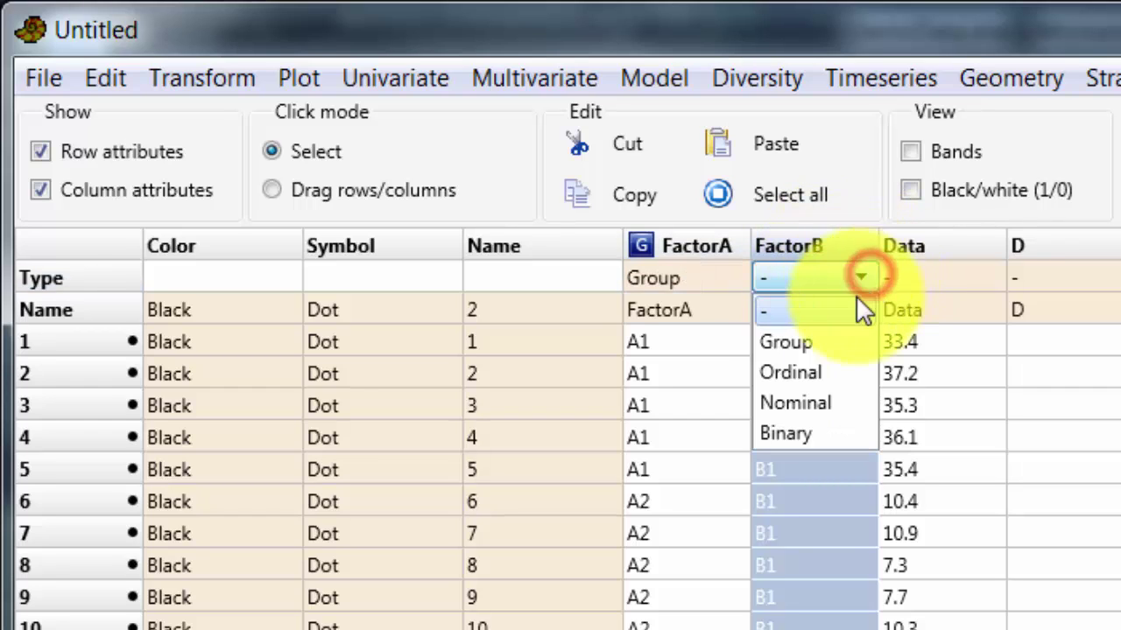
click(832, 340)
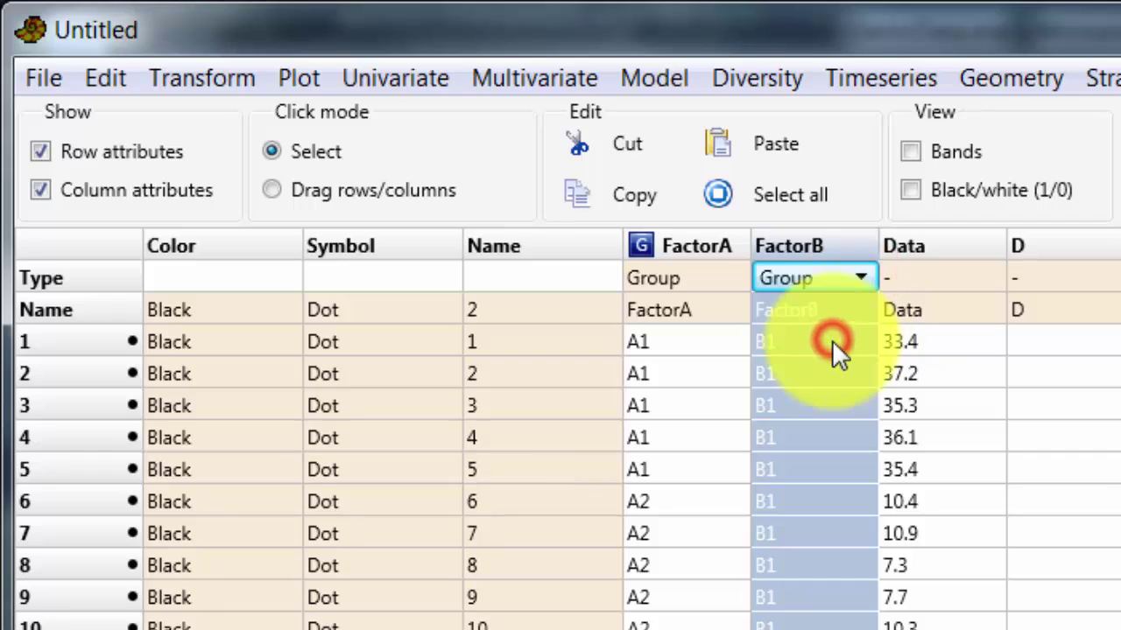
click(691, 341)
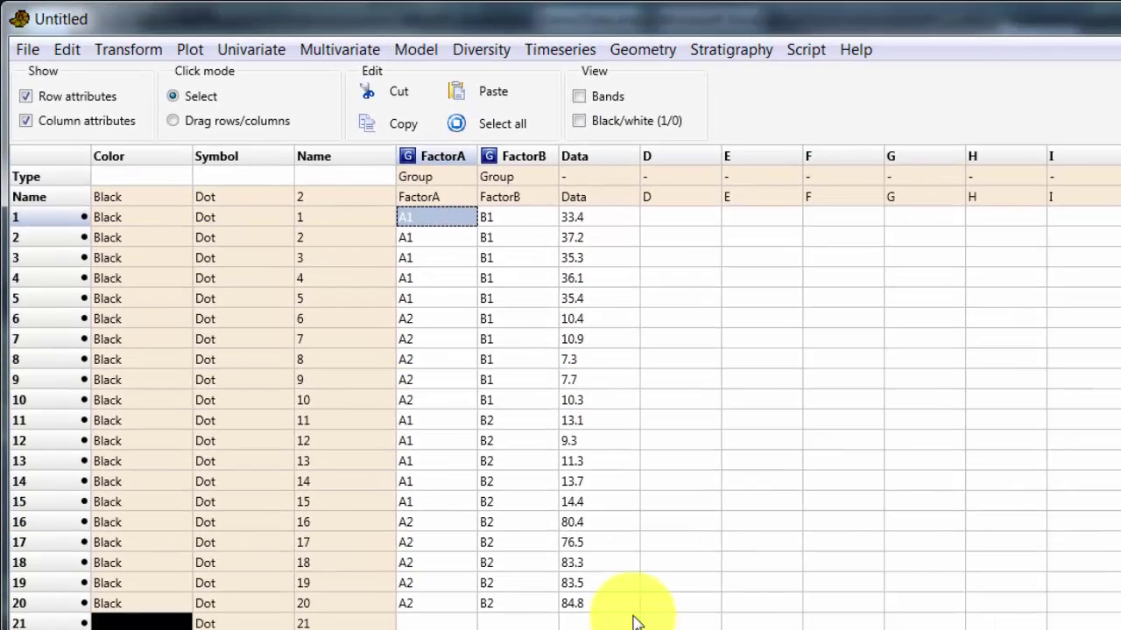
- Leave the Data column's type unchanged and hide the column and row attributes
click(626, 177)
click(637, 178)
click(629, 177)
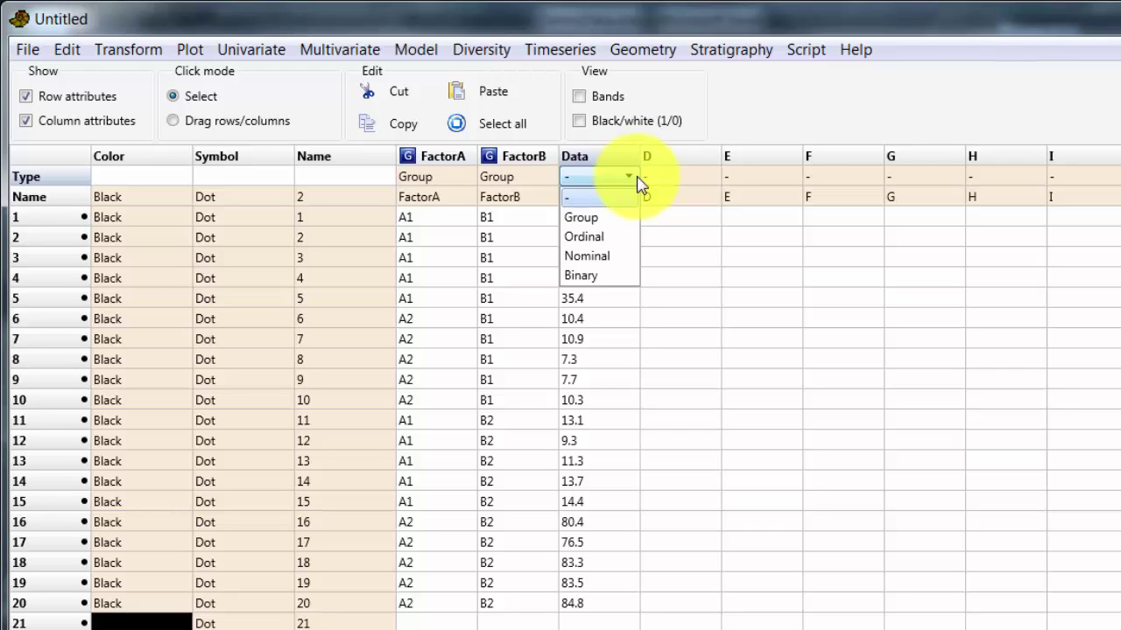
click(74, 123)
click(74, 98)
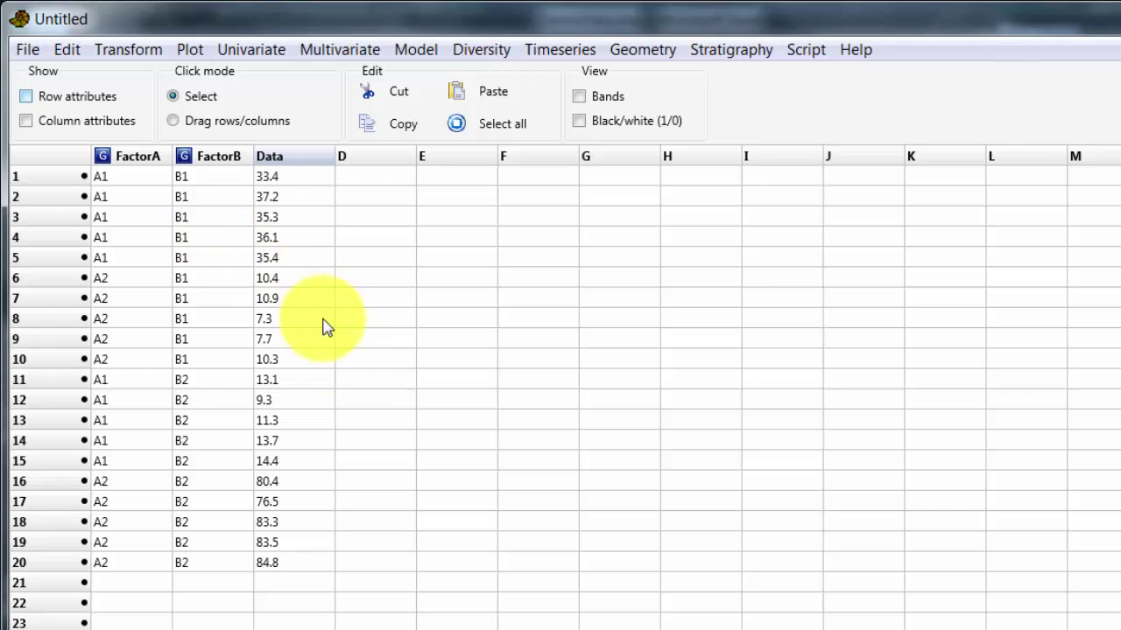
key(alt+Tab)
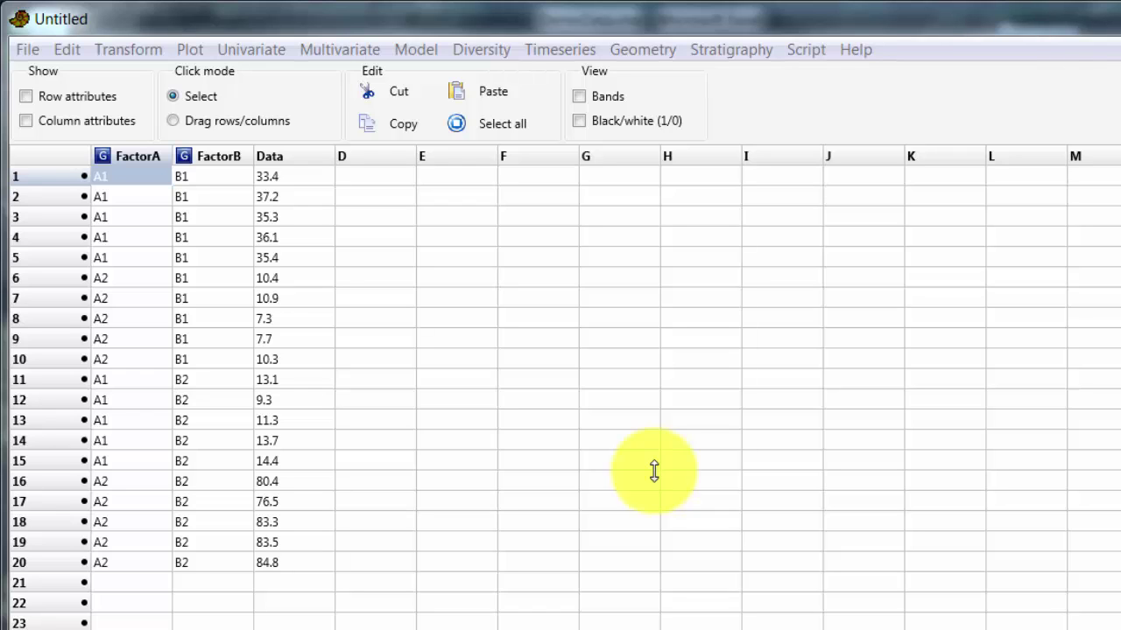
drag(169, 193, 153, 187)
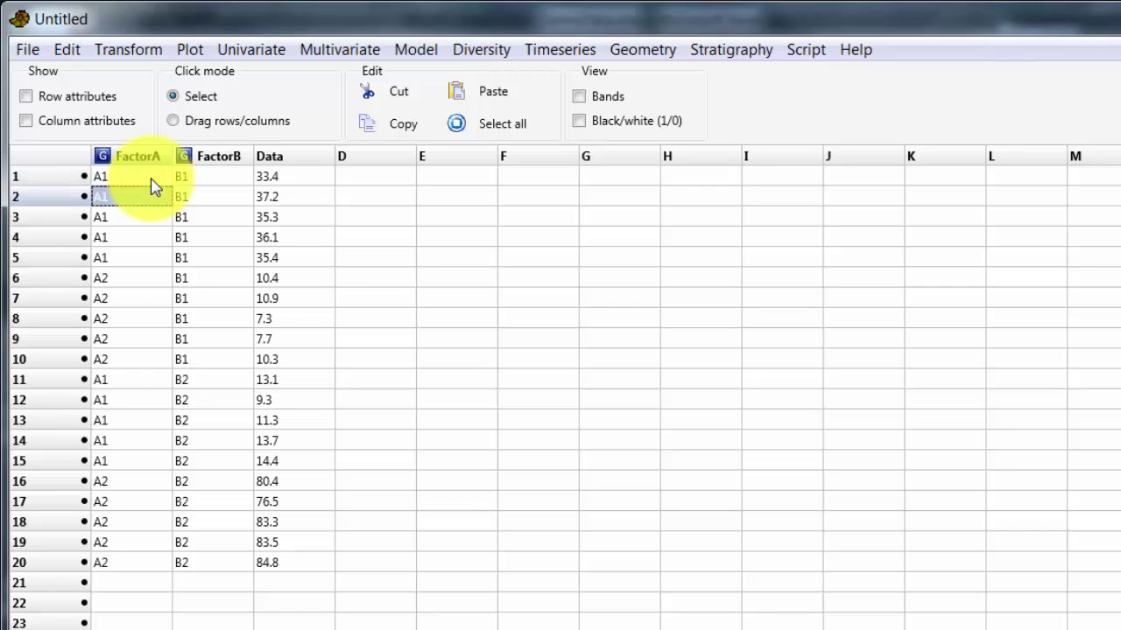
click(153, 186)
key(shift+Down)
key(shift+Down)
key(shift+Down)
key(shift+Down)
key(shift+Down)
key(shift+Down)
key(shift+Down)
key(shift+Down)
key(shift+Down)
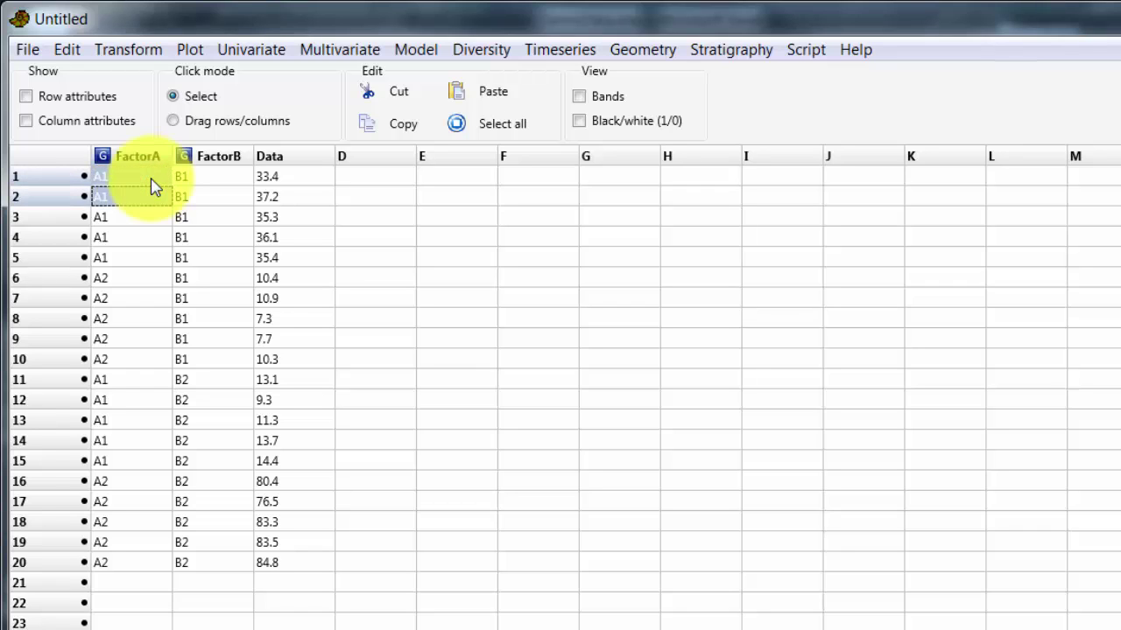
key(shift+Down)
key(shift+Down)
key(shift+Down)
key(shift+Down)
key(shift+Down)
key(shift+Down)
key(shift+Down)
key(shift+Down)
key(shift+Down)
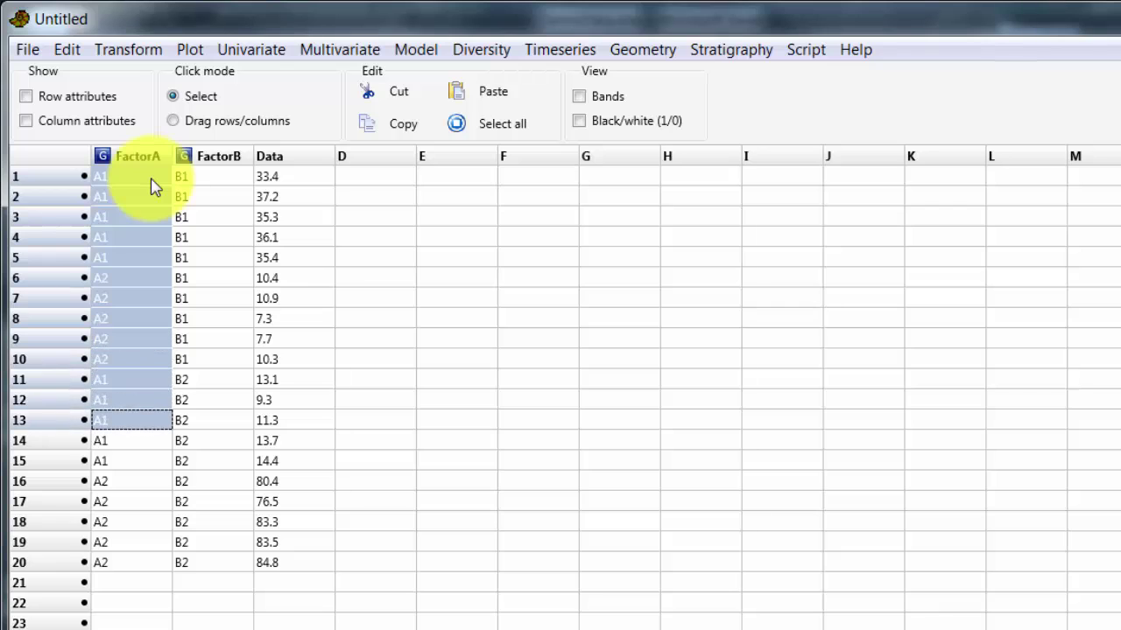
key(shift+Down)
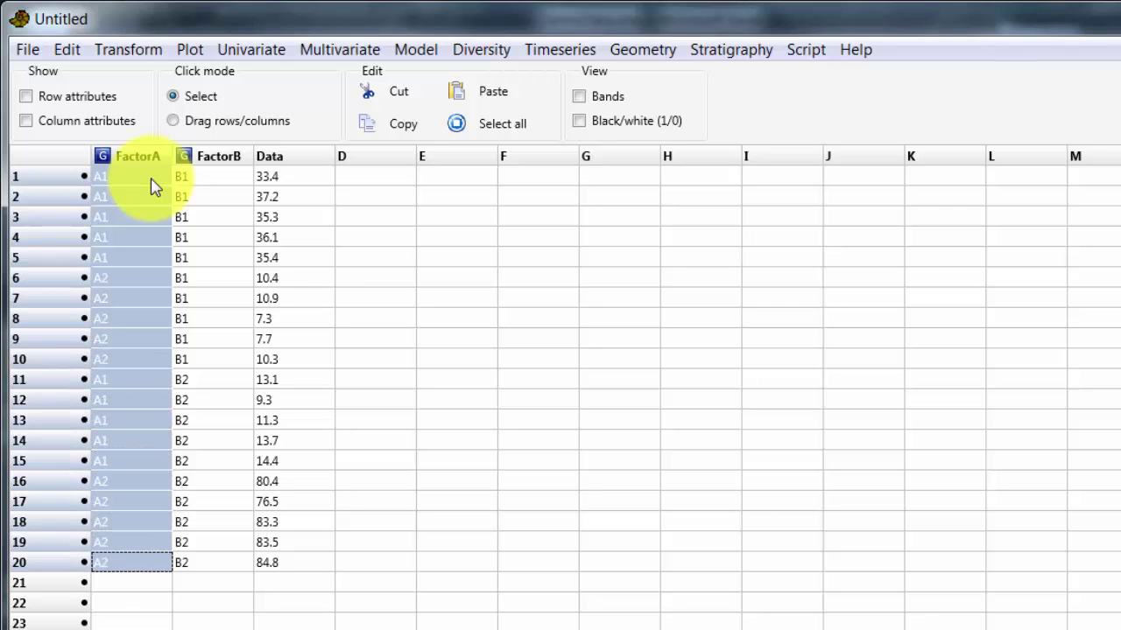
click(66, 49)
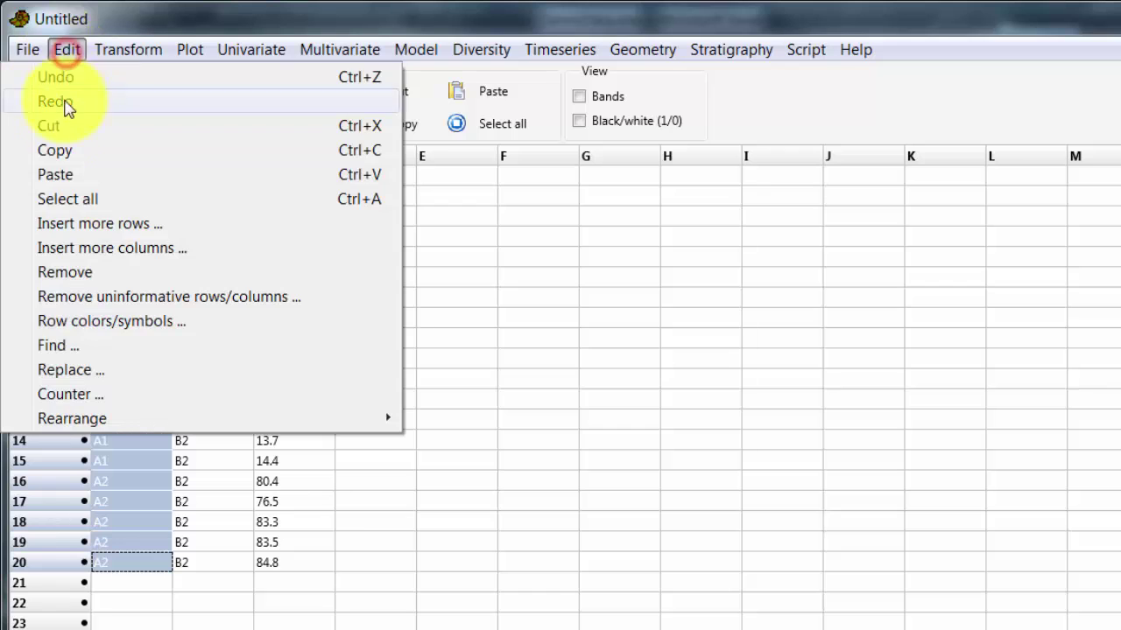
click(74, 324)
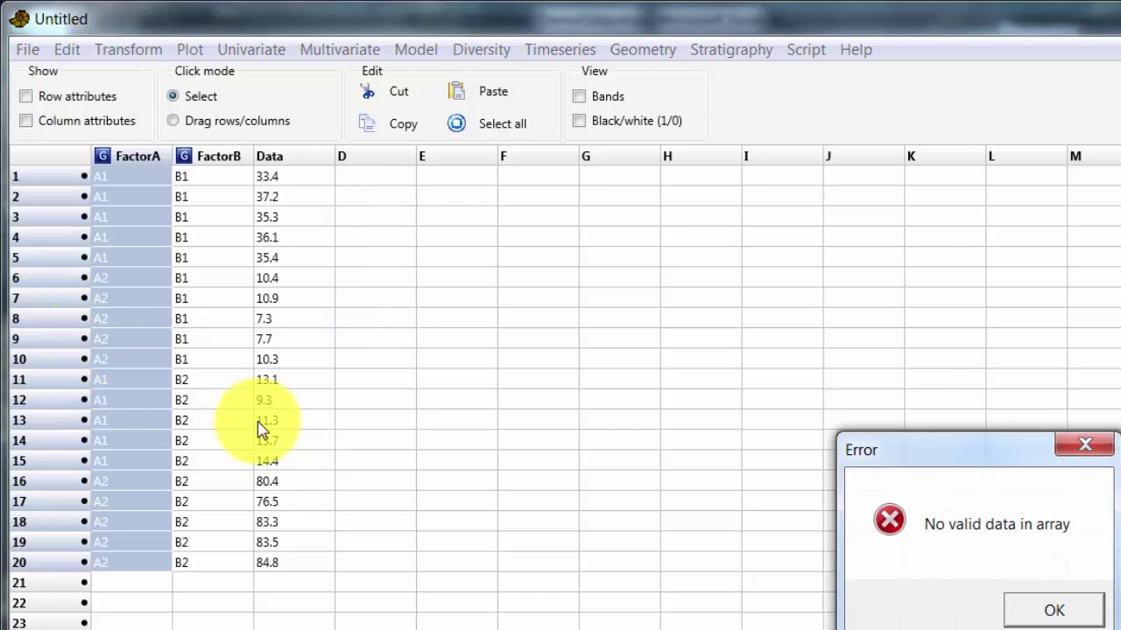
click(1071, 615)
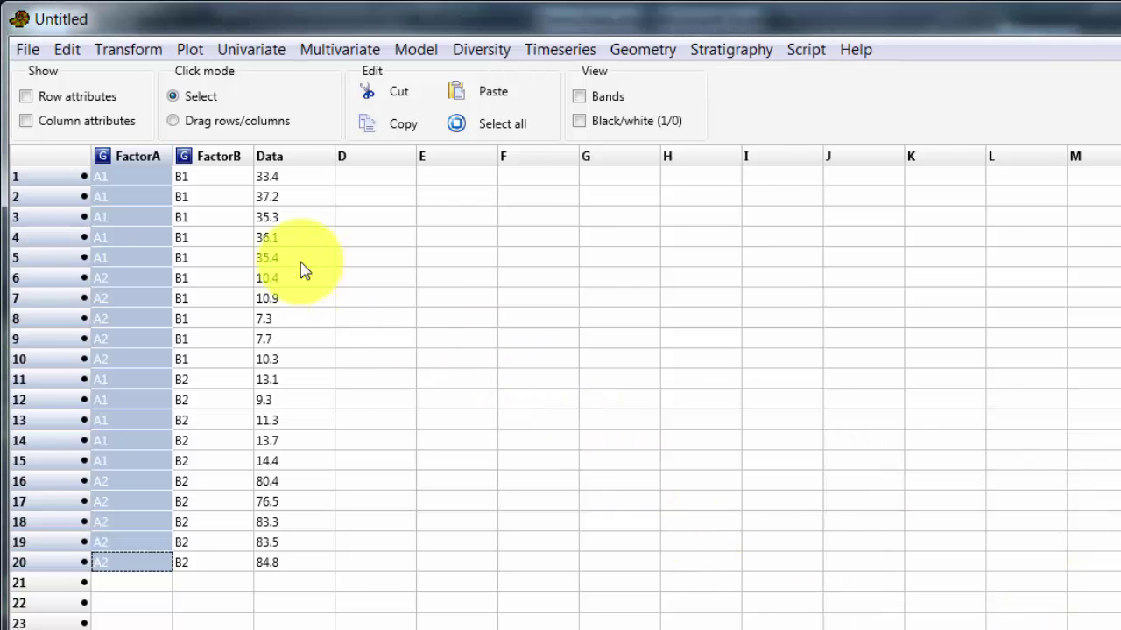
- Select all three columns for rows 1–20 and open Edit > Row colors/symbols
drag(300, 563, 293, 501)
drag(210, 457, 93, 175)
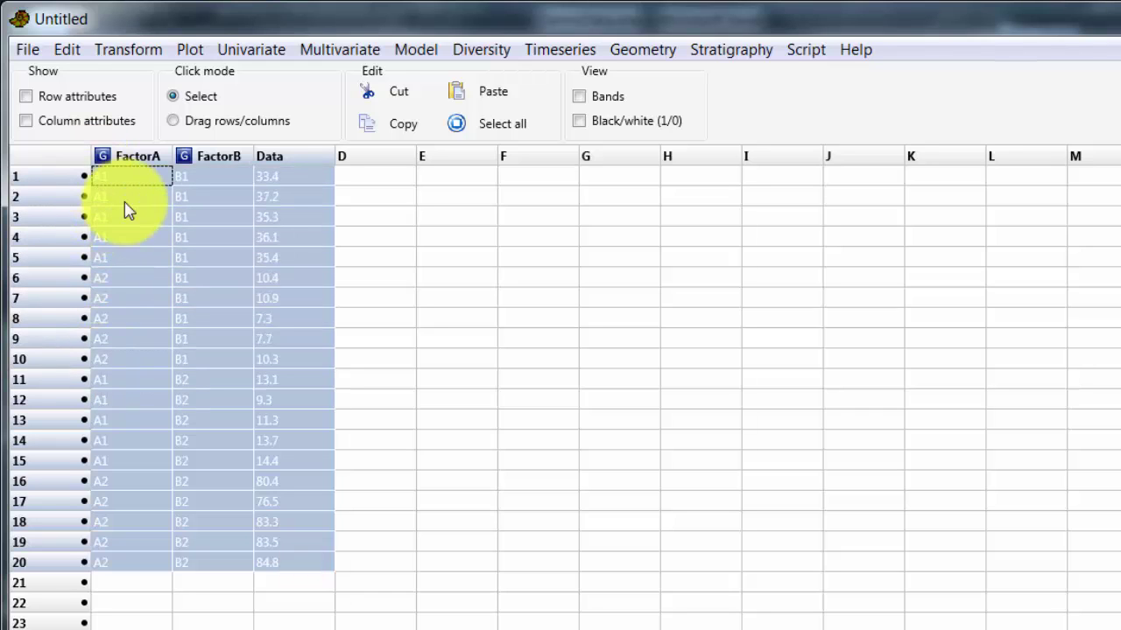
click(63, 50)
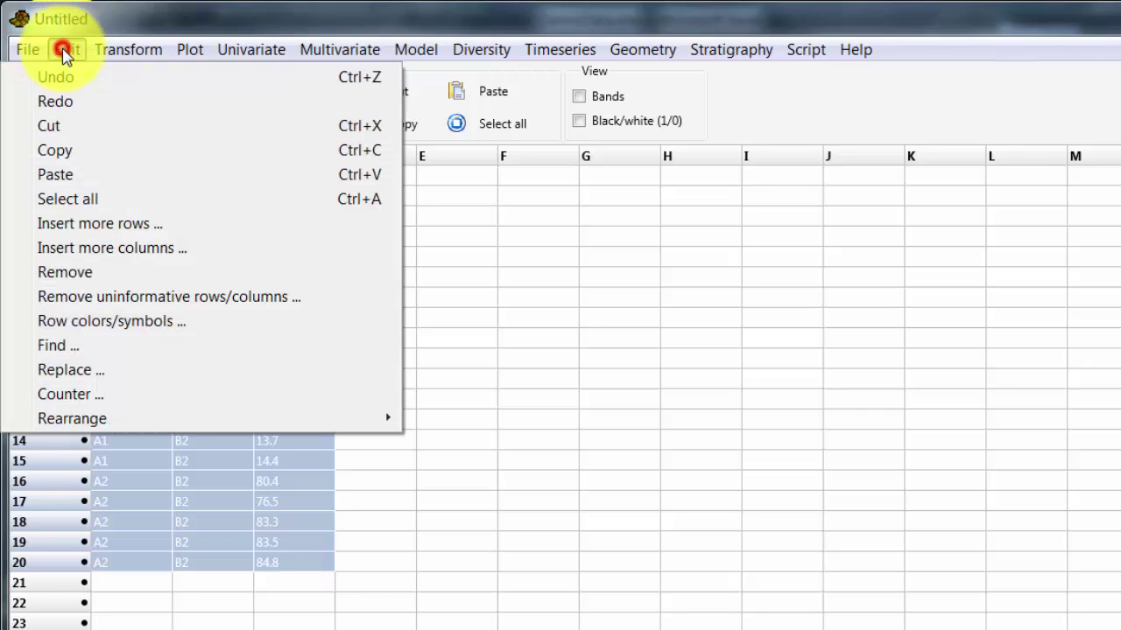
click(75, 320)
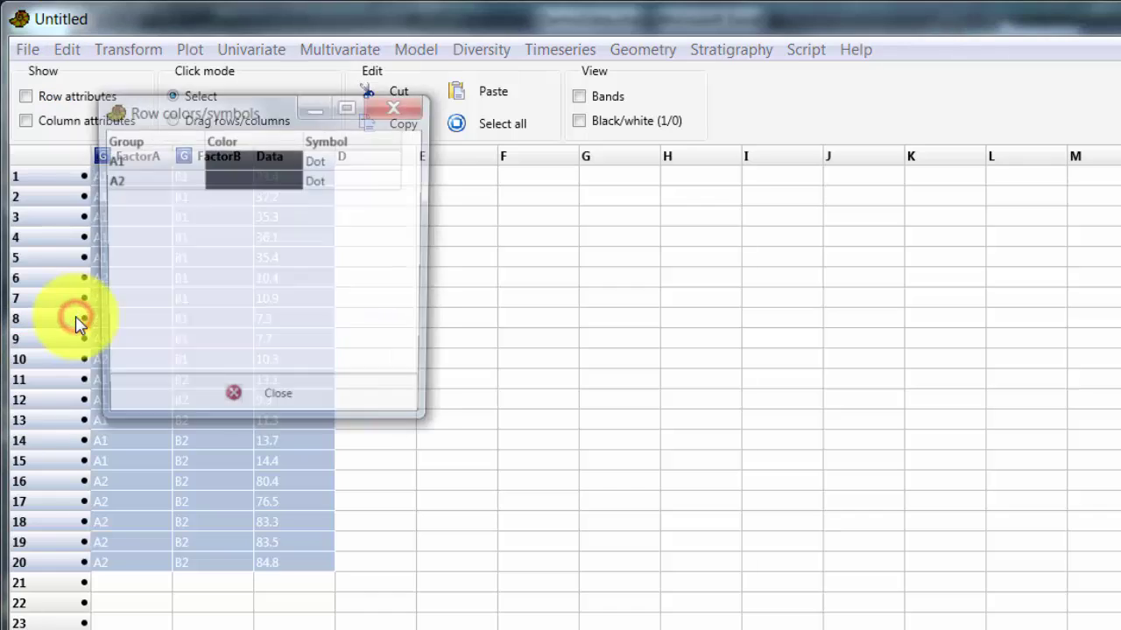
drag(248, 120, 585, 182)
- Set group A1's colour to Blue
click(586, 219)
click(585, 220)
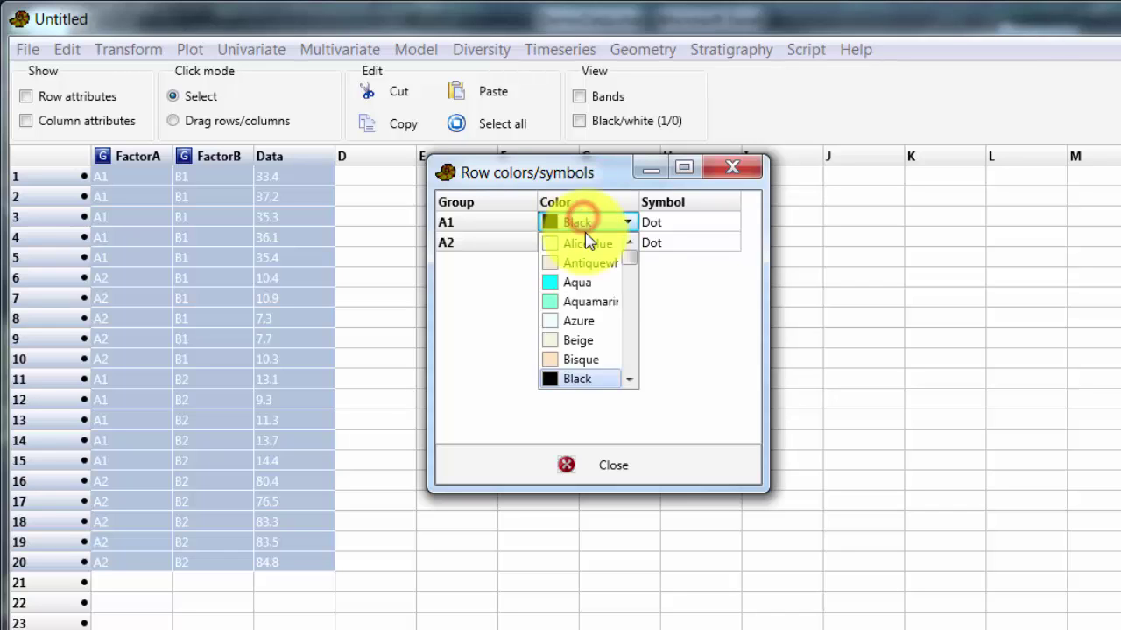
click(633, 325)
click(634, 328)
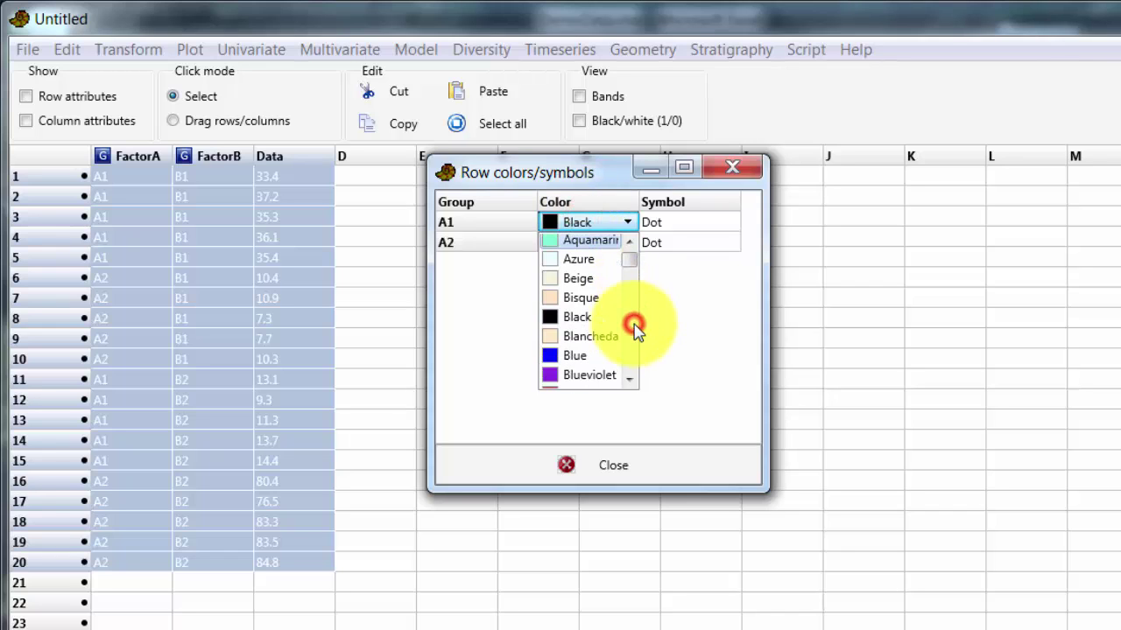
click(594, 355)
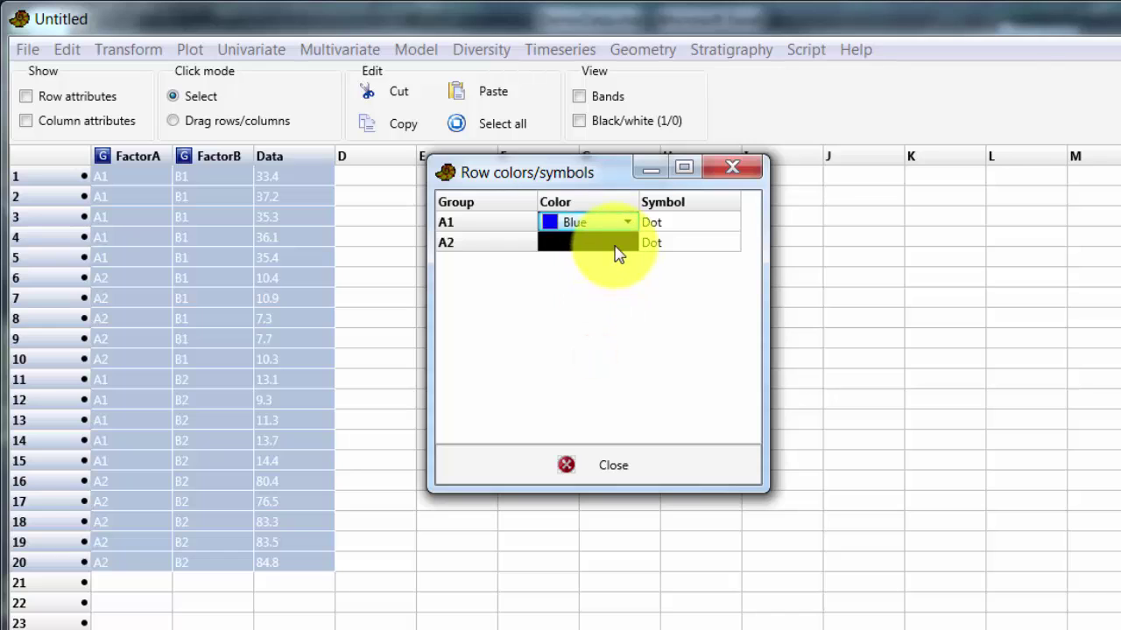
- Set group A2's colour to Brown
click(610, 242)
click(614, 243)
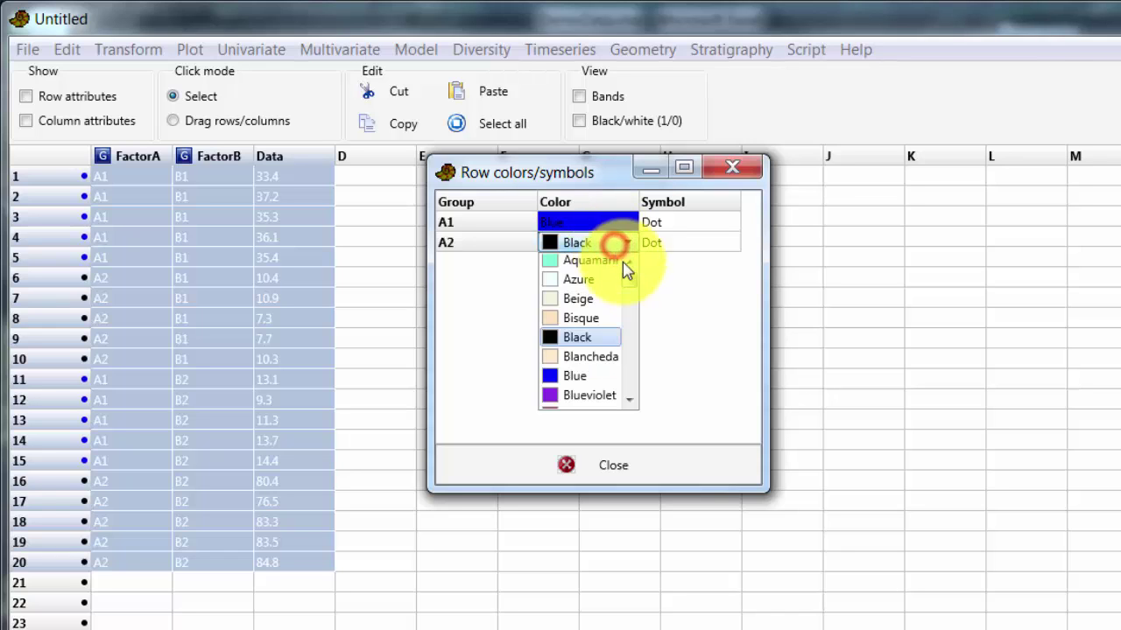
click(630, 376)
scroll(630, 377, down, 1)
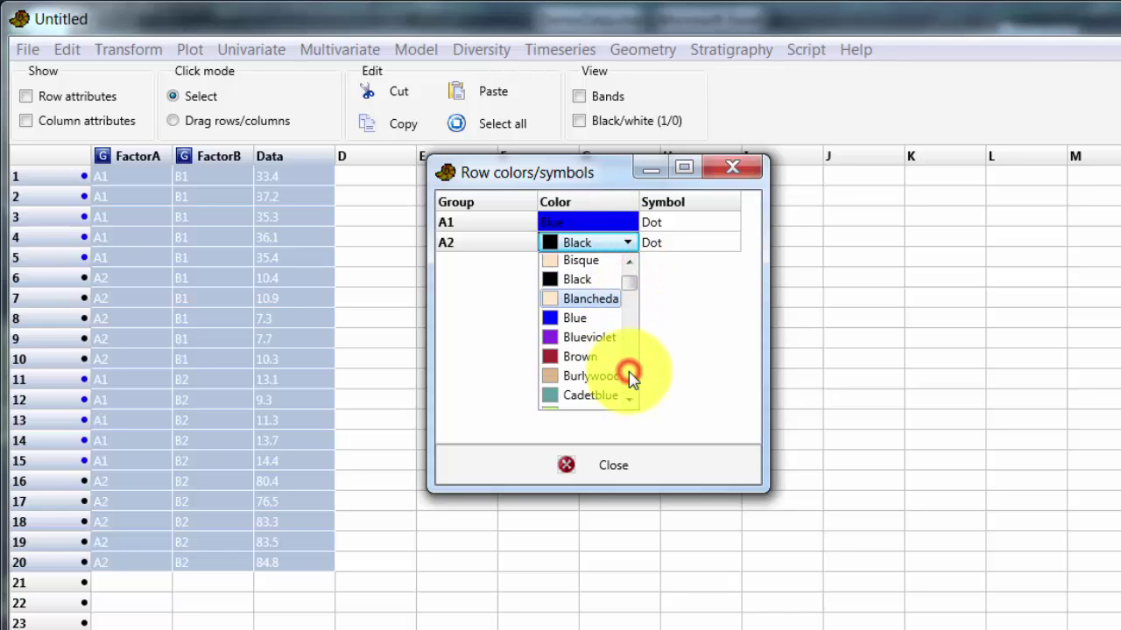
click(601, 358)
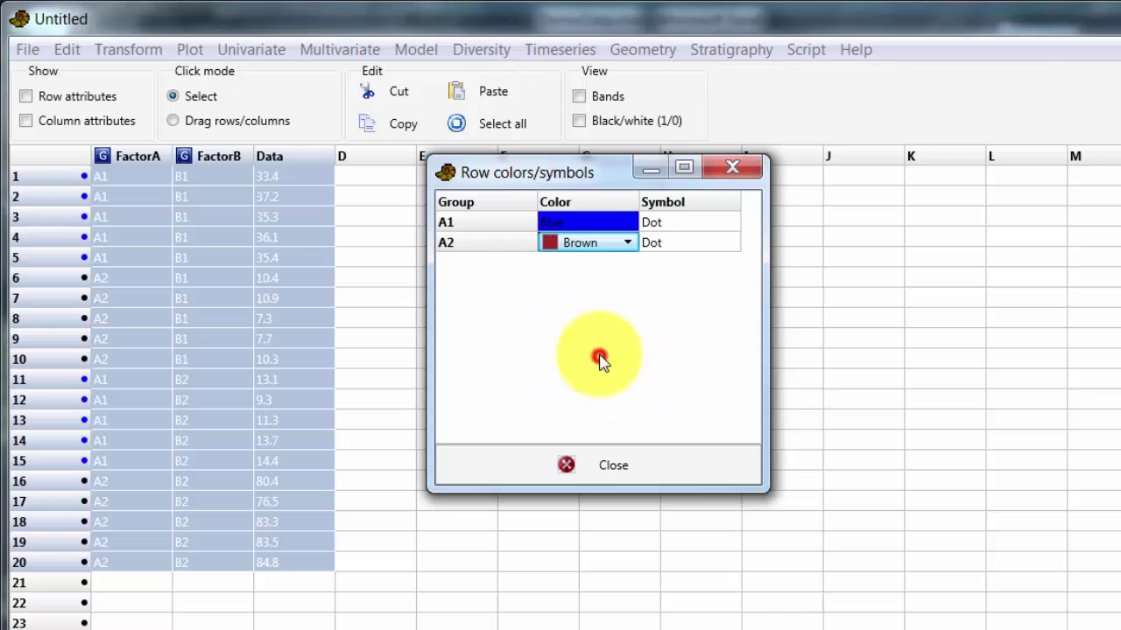
click(679, 221)
- Give group A1 the O symbol and group A2 the Fill square symbol
click(680, 221)
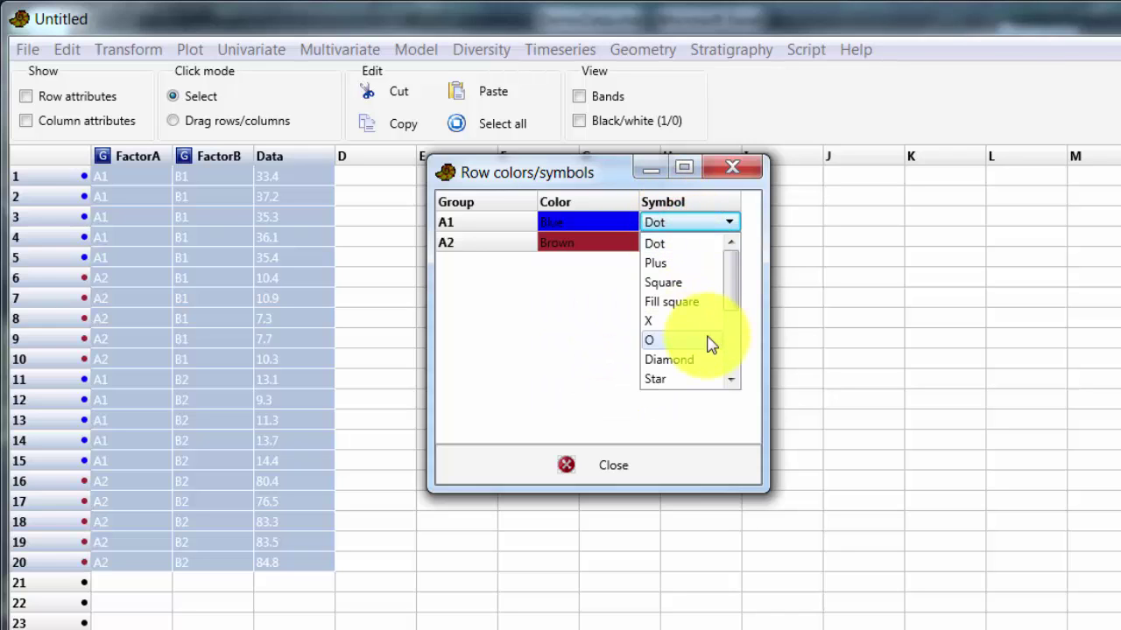
click(706, 340)
click(711, 244)
click(711, 244)
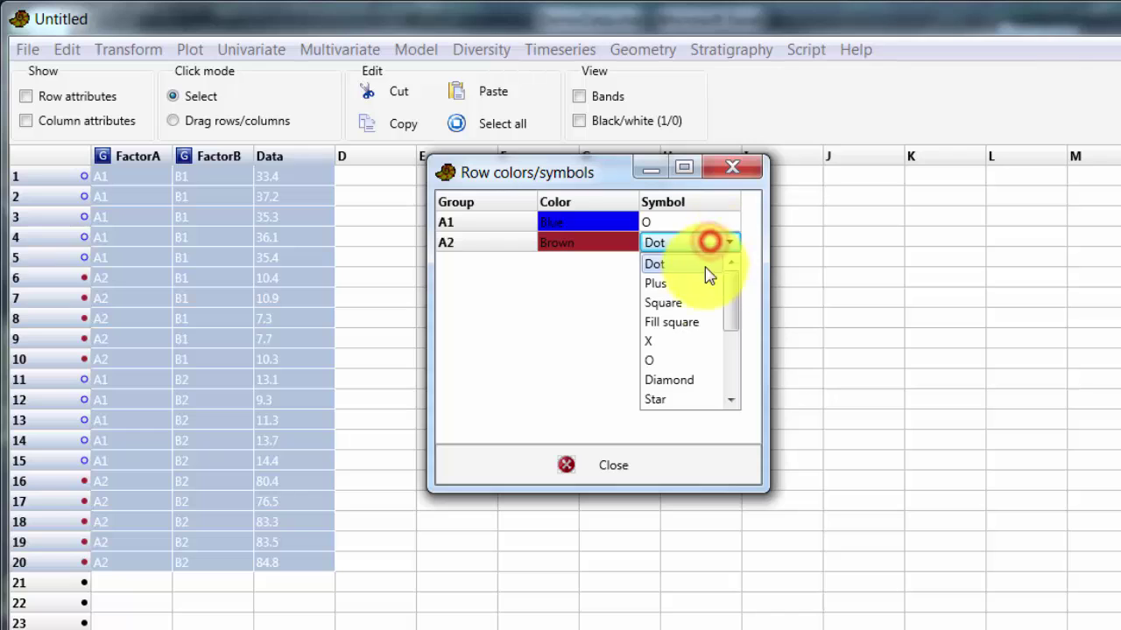
click(738, 369)
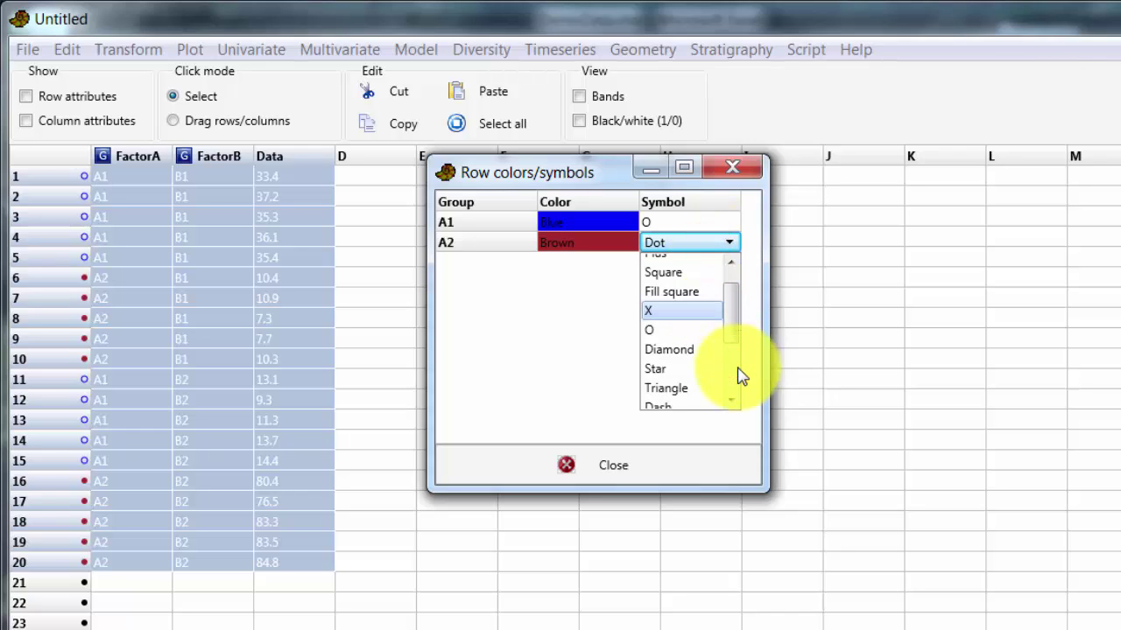
click(698, 304)
- Keep O as A1's symbol after browsing the list, then close the Row colors/symbols dialog
click(701, 223)
click(697, 224)
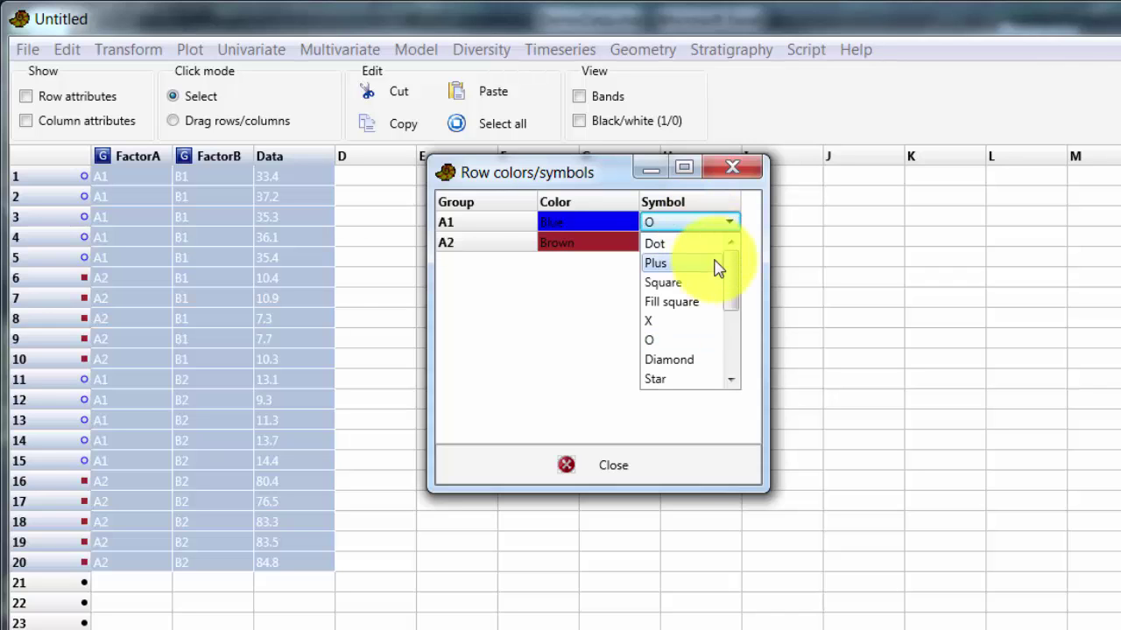
click(734, 368)
click(734, 368)
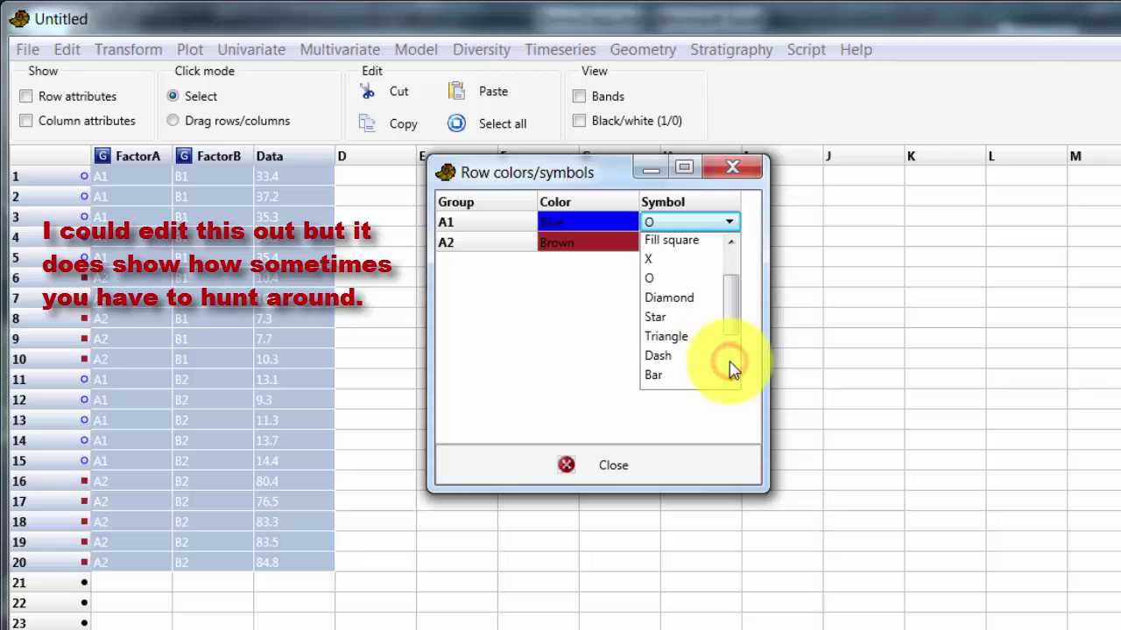
drag(732, 321, 736, 295)
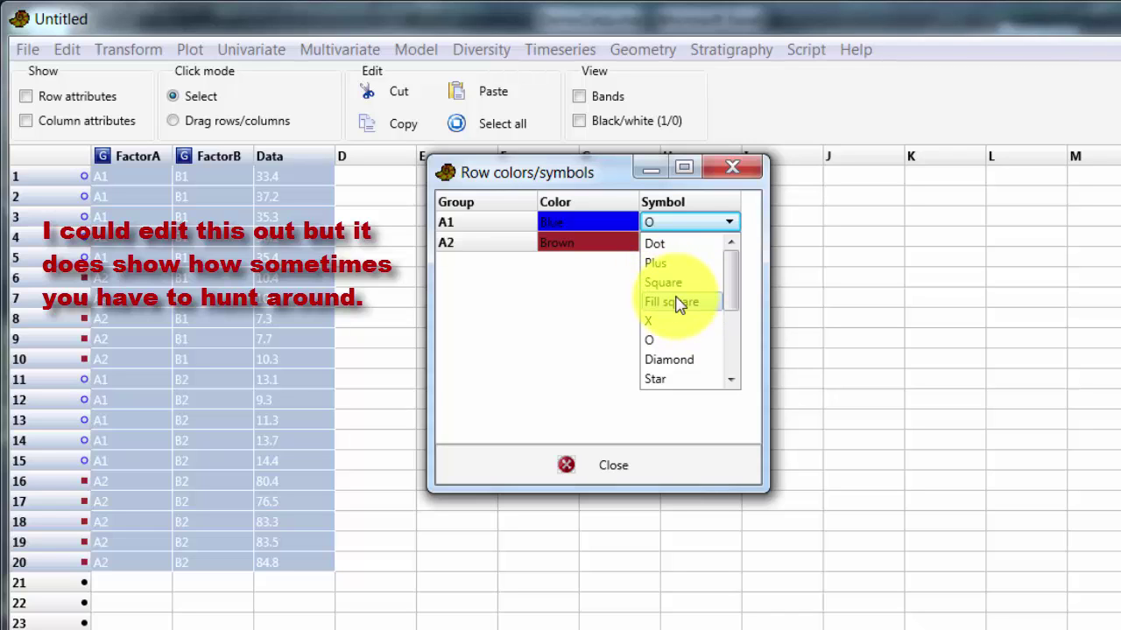
click(731, 358)
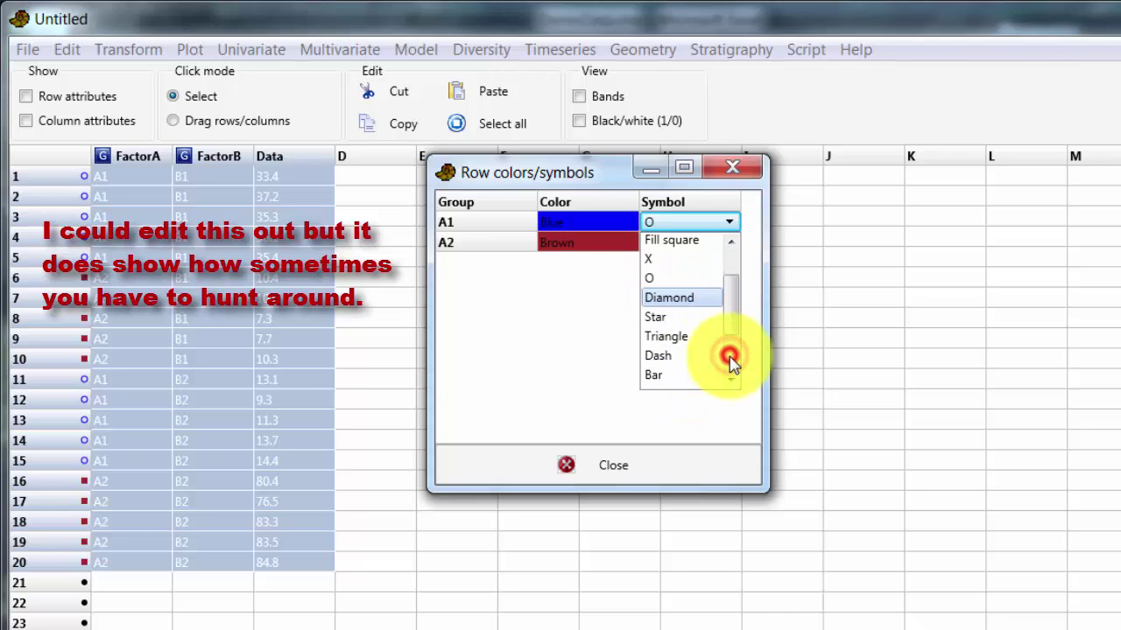
click(738, 337)
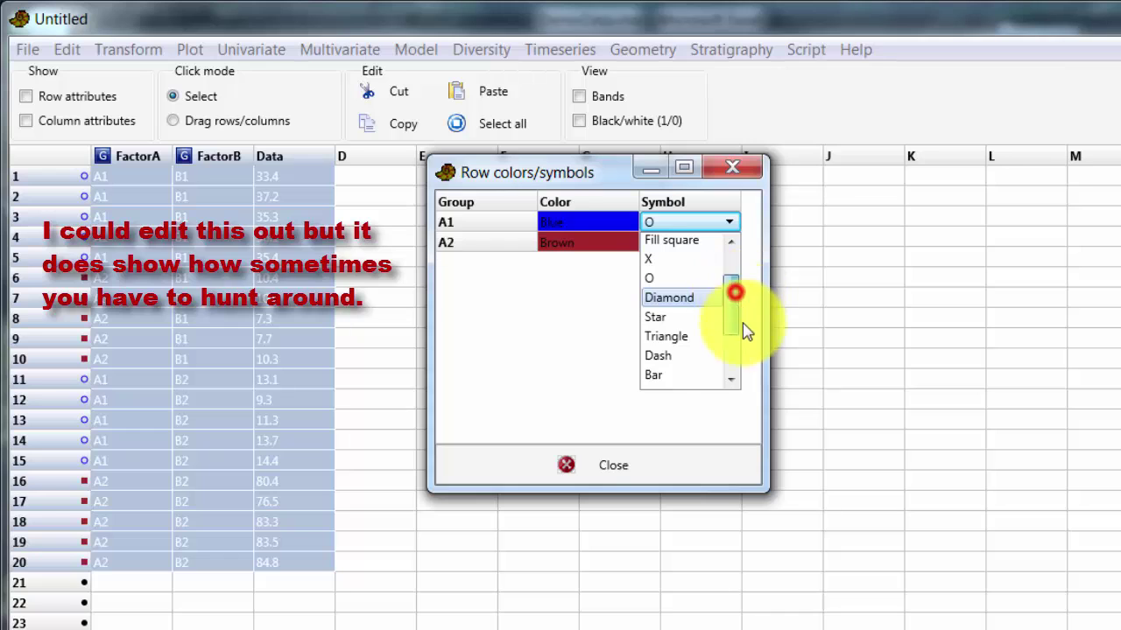
drag(726, 358, 716, 237)
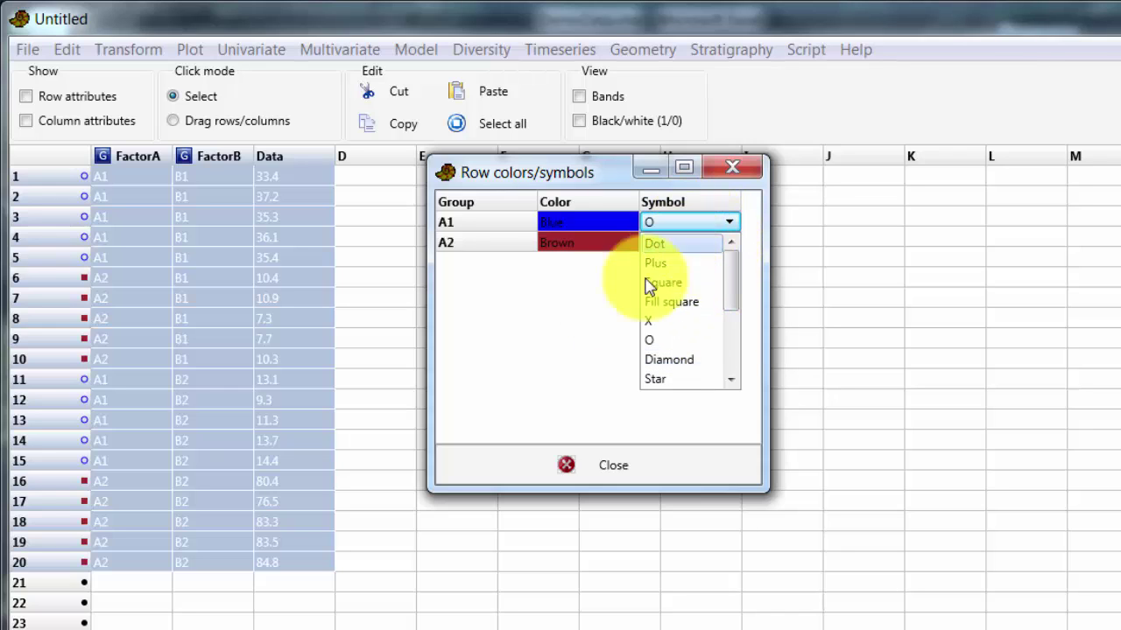
click(658, 339)
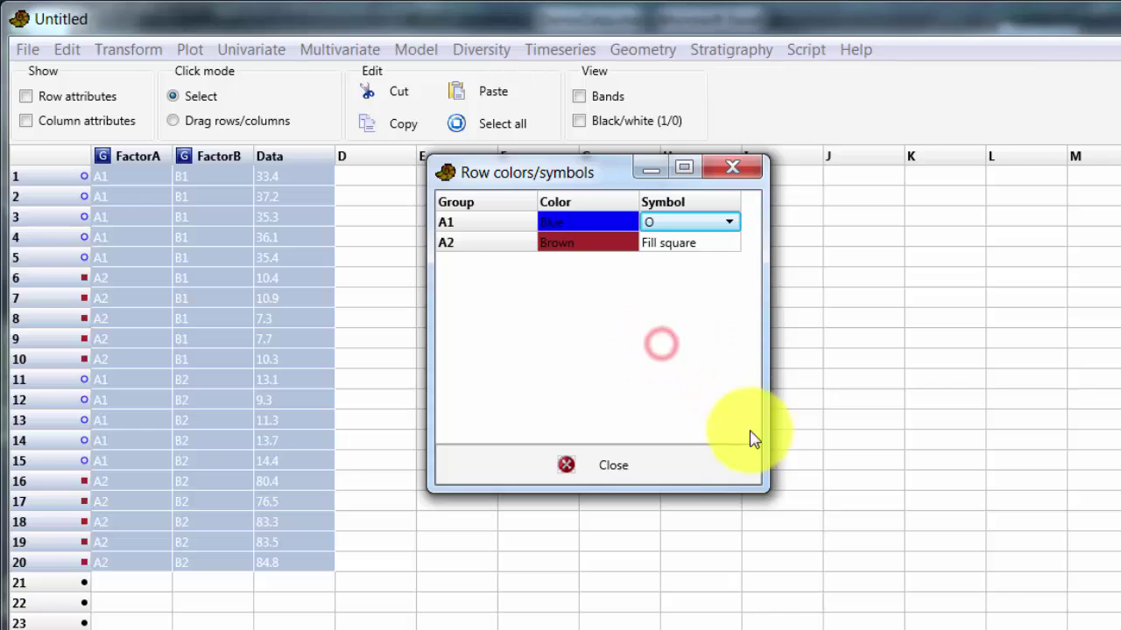
click(615, 468)
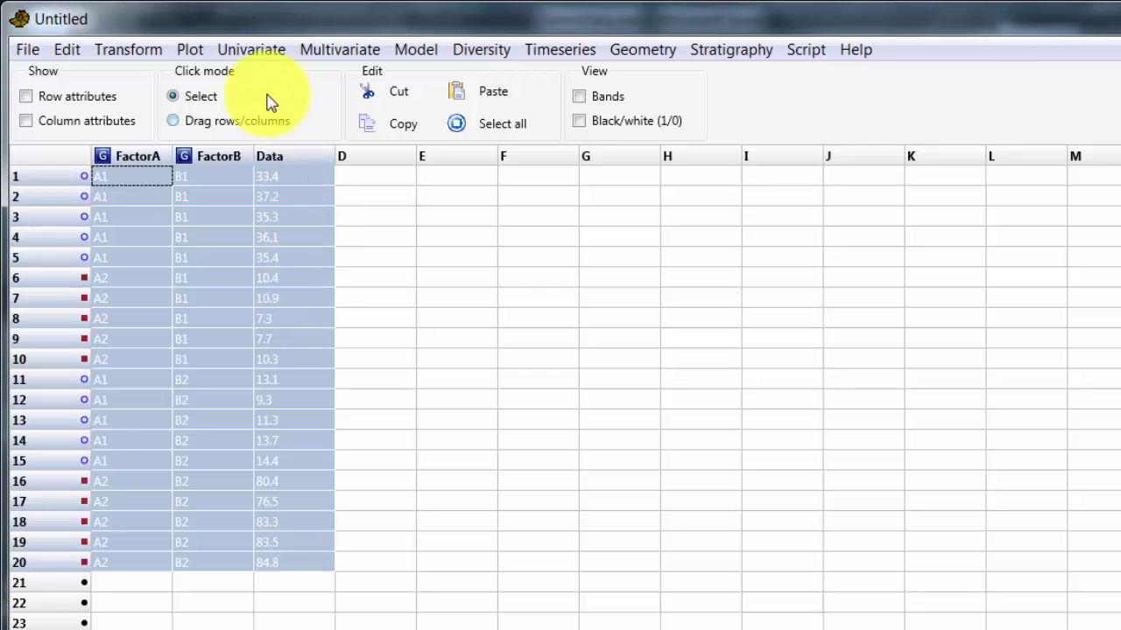
click(191, 51)
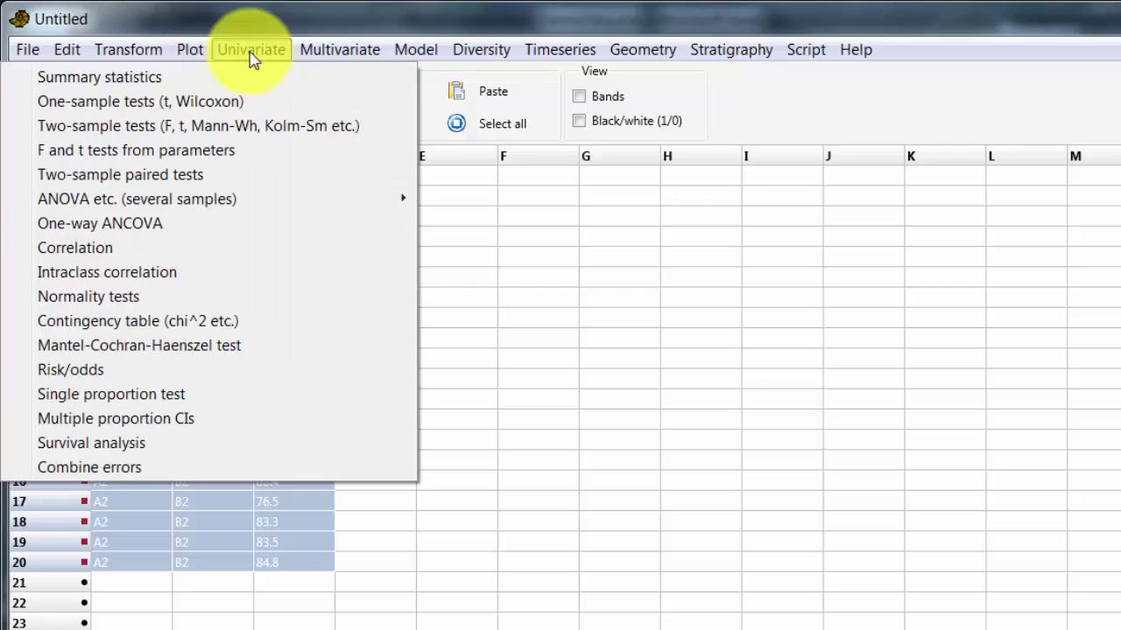
click(492, 300)
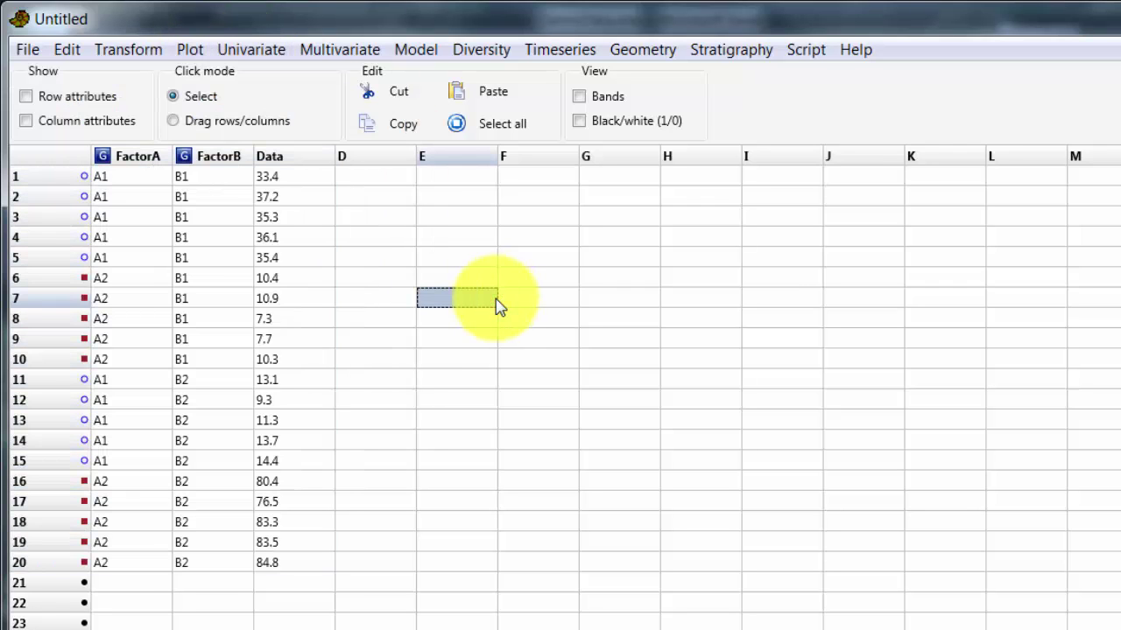